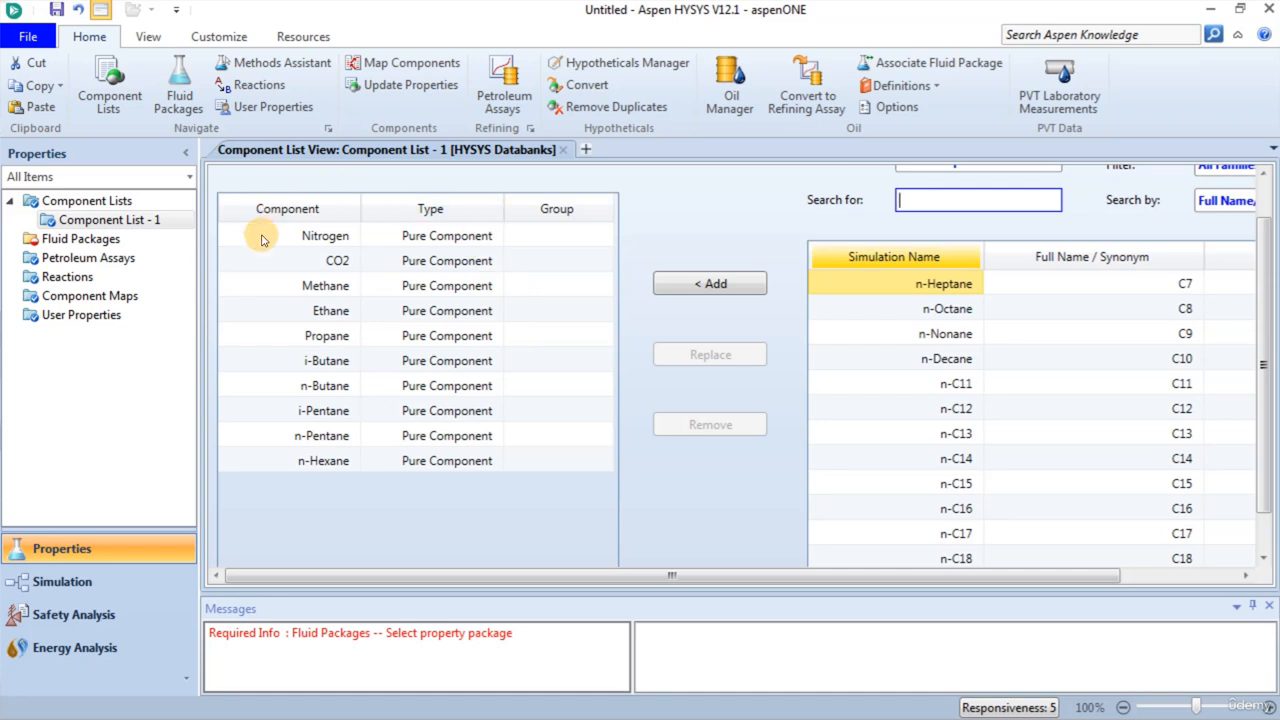
# Step: Add a fluid package for Component List - 1 and select Peng-Robinson as its property package
pyautogui.click(60, 242)
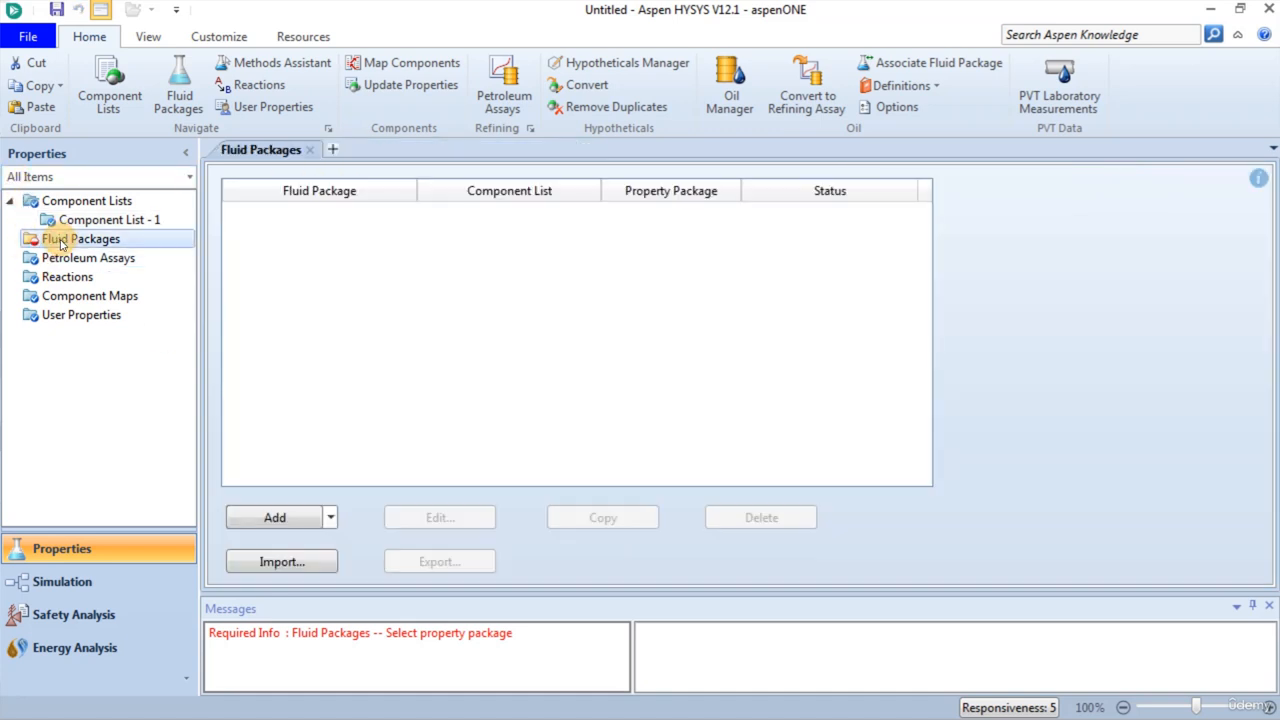
pyautogui.click(265, 520)
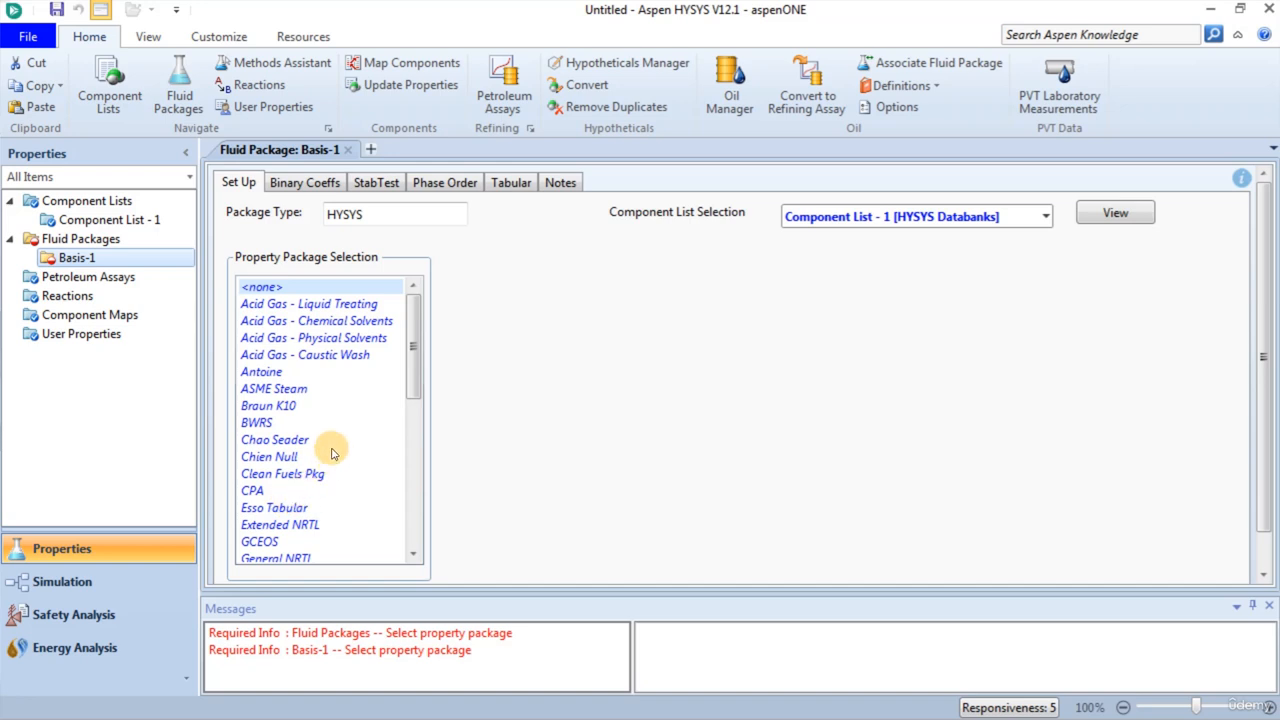
pyautogui.scroll(-2, 285, 490)
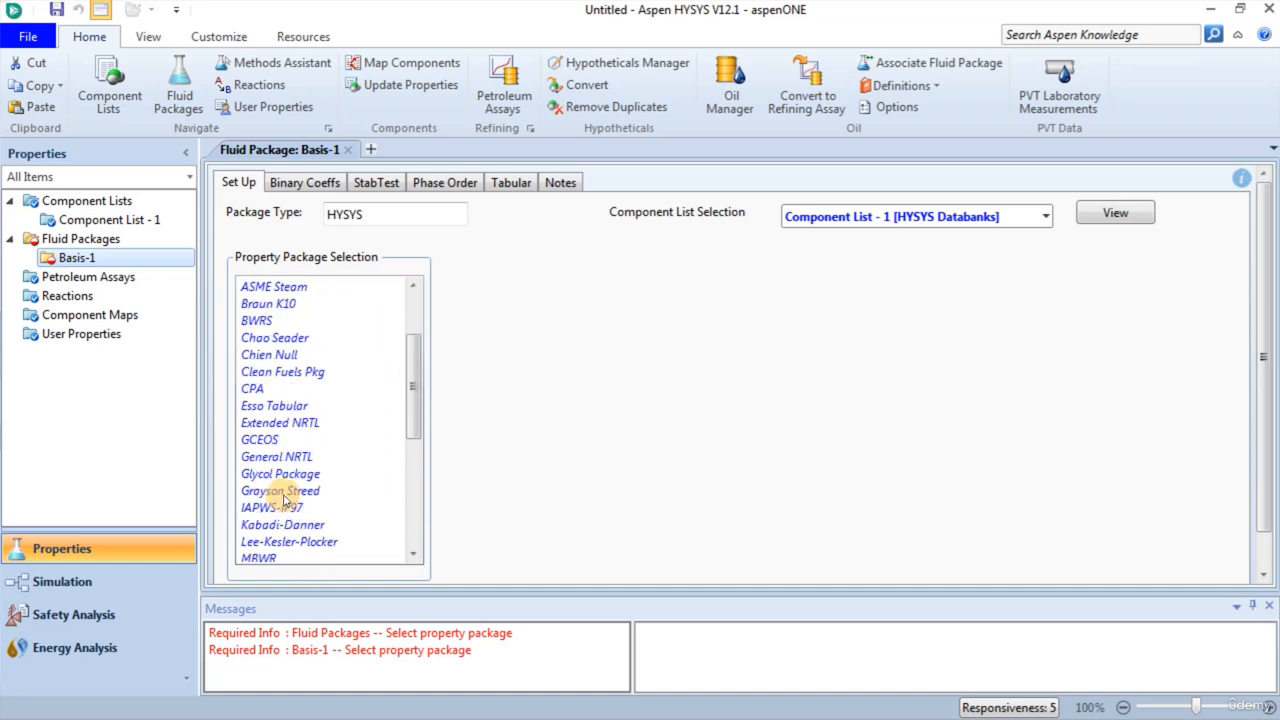
pyautogui.scroll(-3, 285, 500)
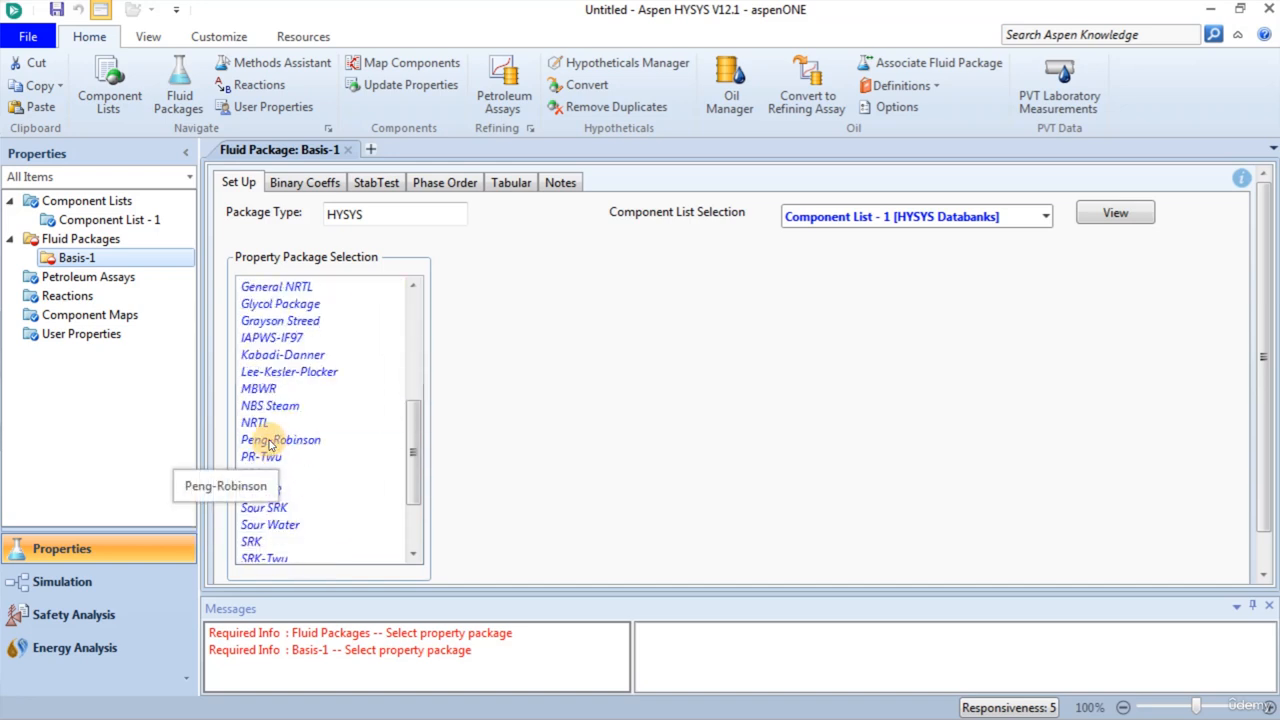
pyautogui.click(268, 441)
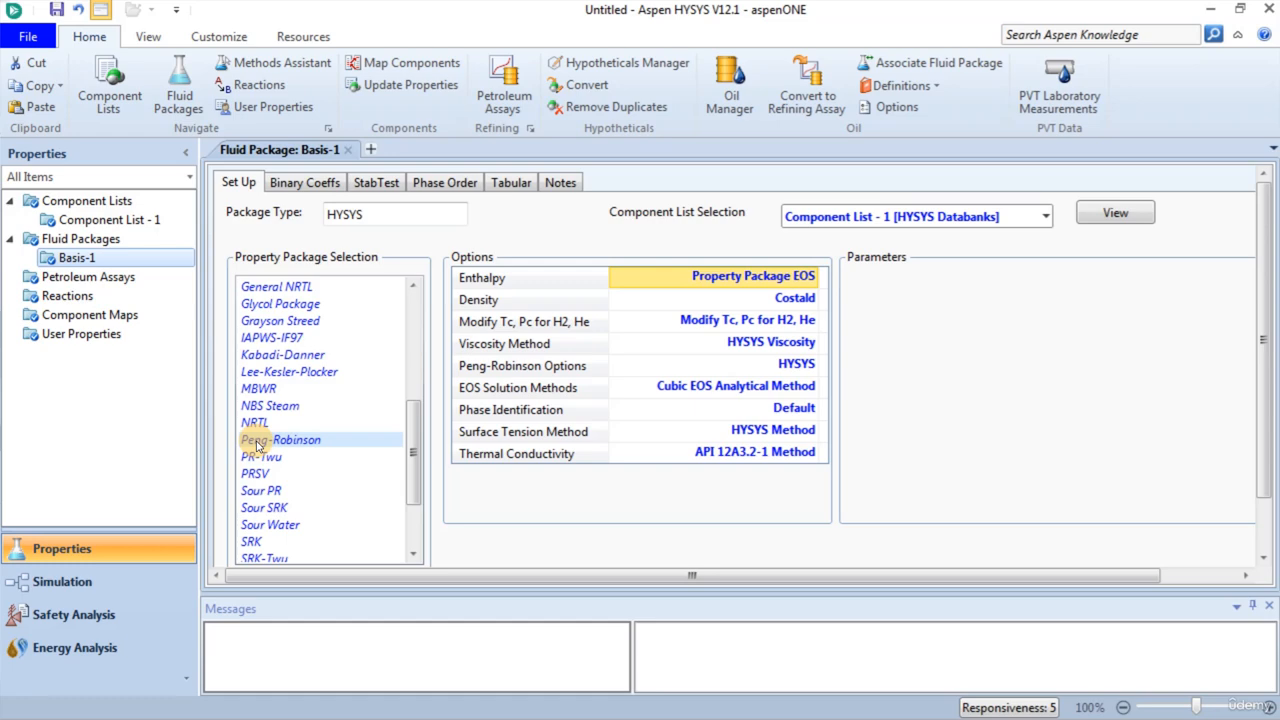
# Step: Switch to the simulation environment and dock the model palette beside the flowsheet
pyautogui.click(57, 582)
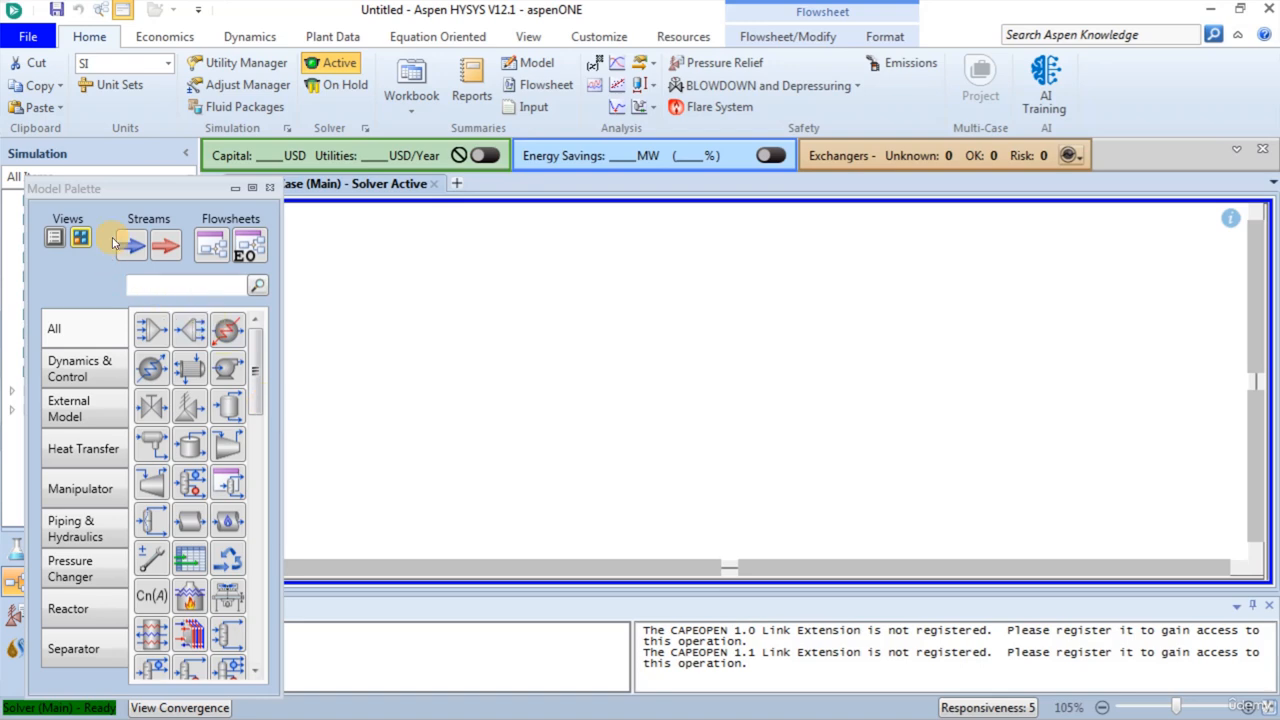
pyautogui.moveTo(100, 188); pyautogui.dragTo(1255, 433)
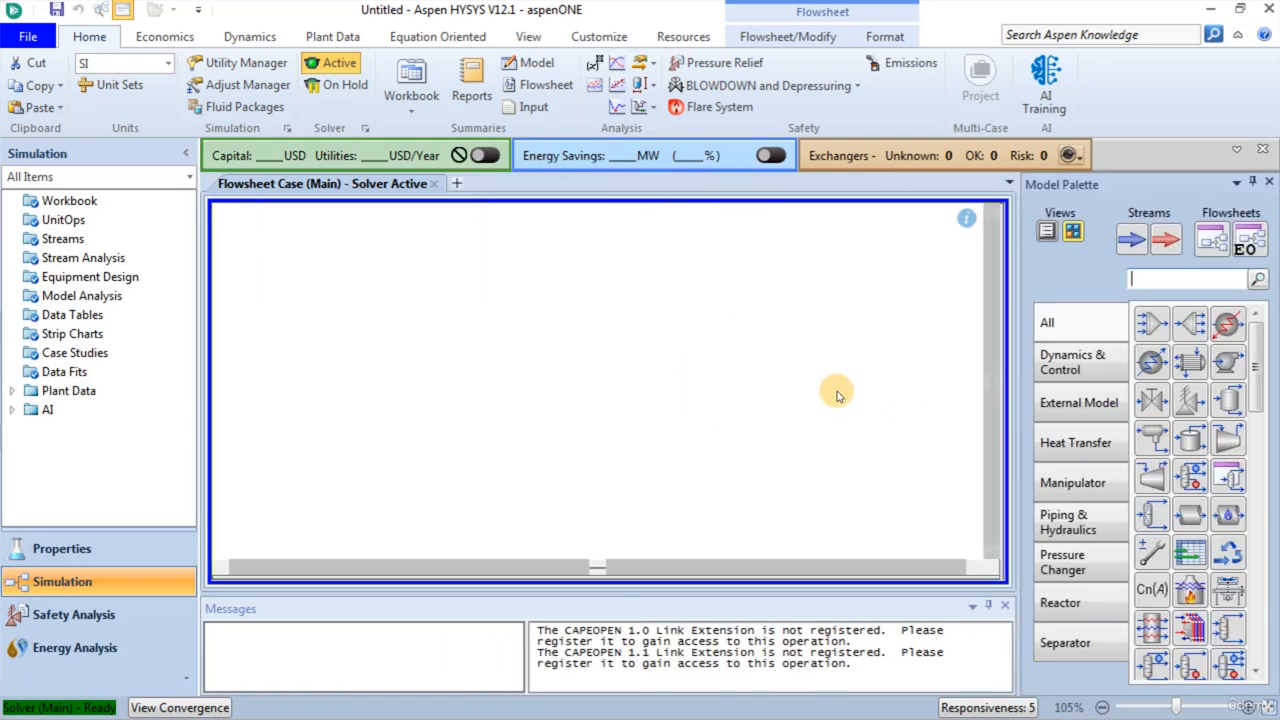
# Step: Place a material stream on the empty flowsheet and name it To Compression
pyautogui.click(1129, 239)
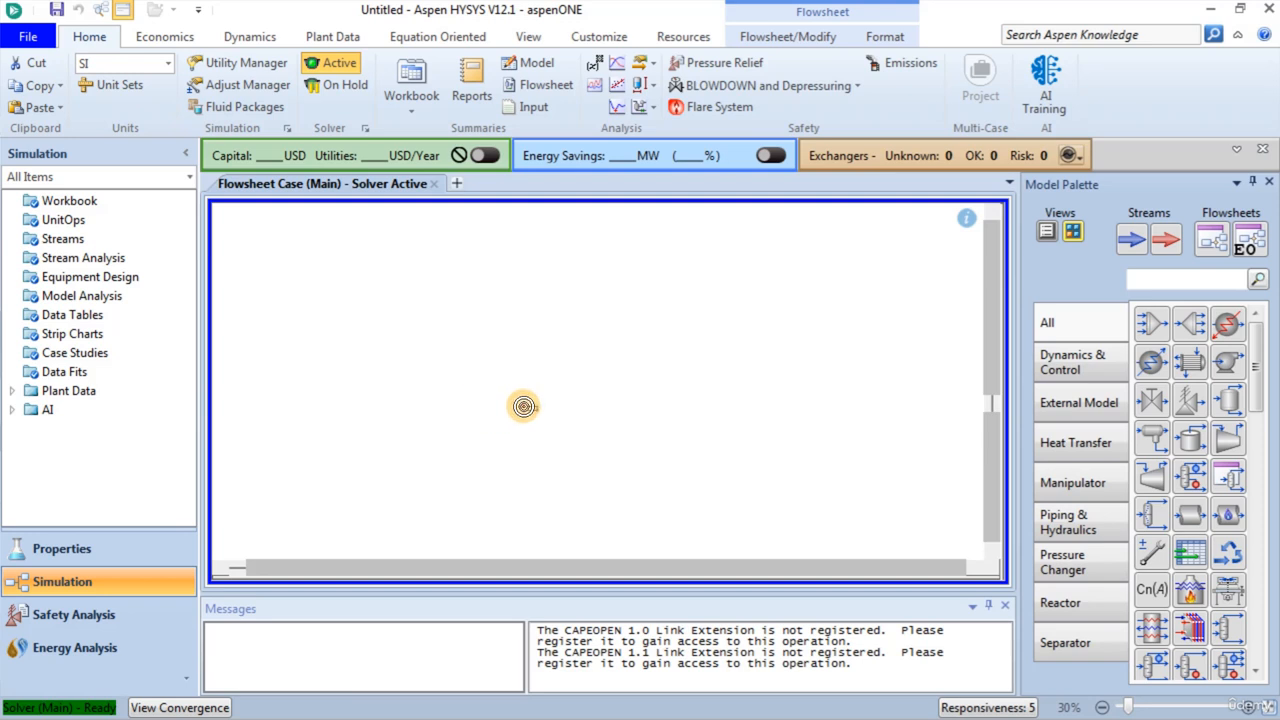
pyautogui.click(523, 406)
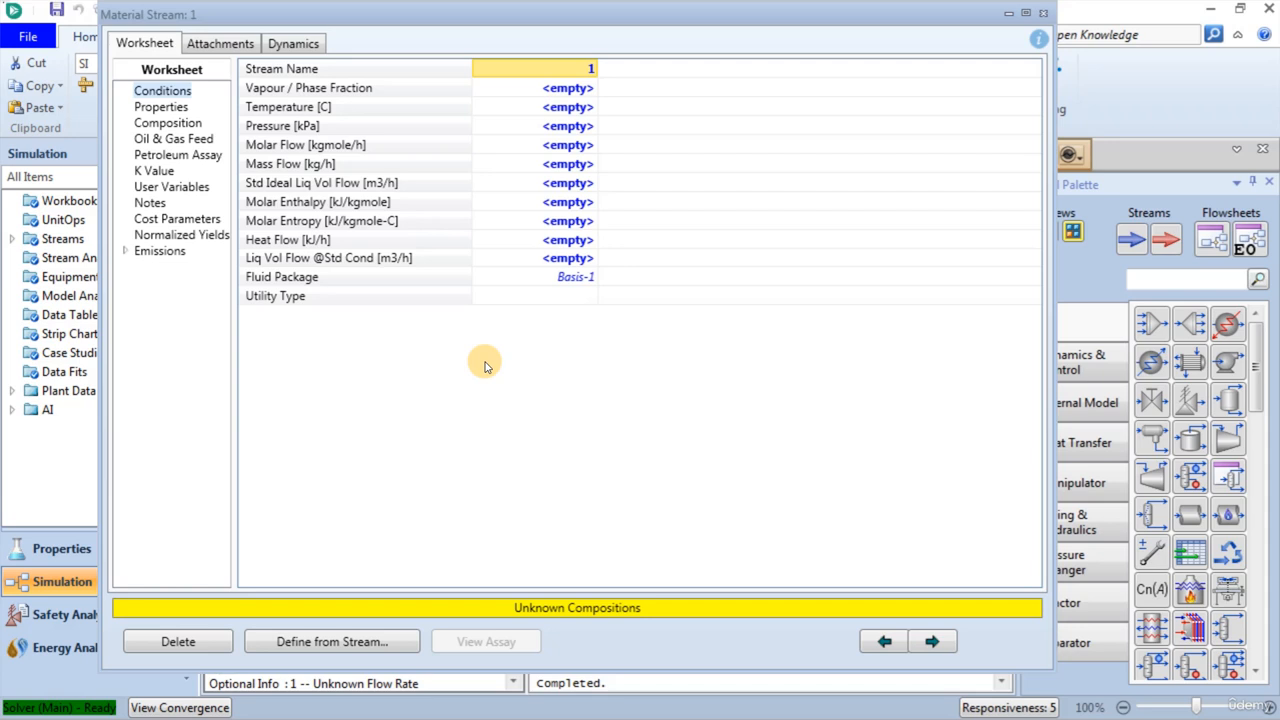
pyautogui.write('To Compression')
pyautogui.press('Return')
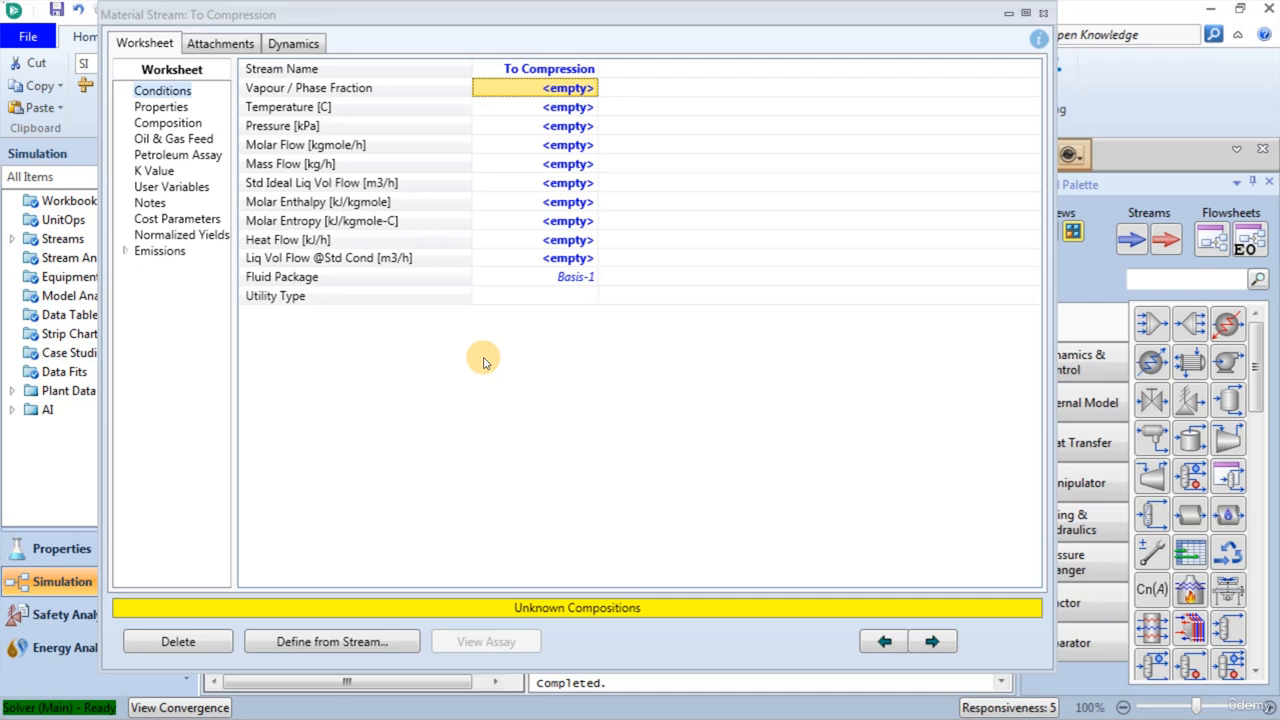
# Step: Set the To Compression stream to a temperature of 35 C, a pressure of 1724 kPa and a molar flow of 4990 kgmole/h
pyautogui.click(563, 109)
pyautogui.write('35')
pyautogui.press('Return')
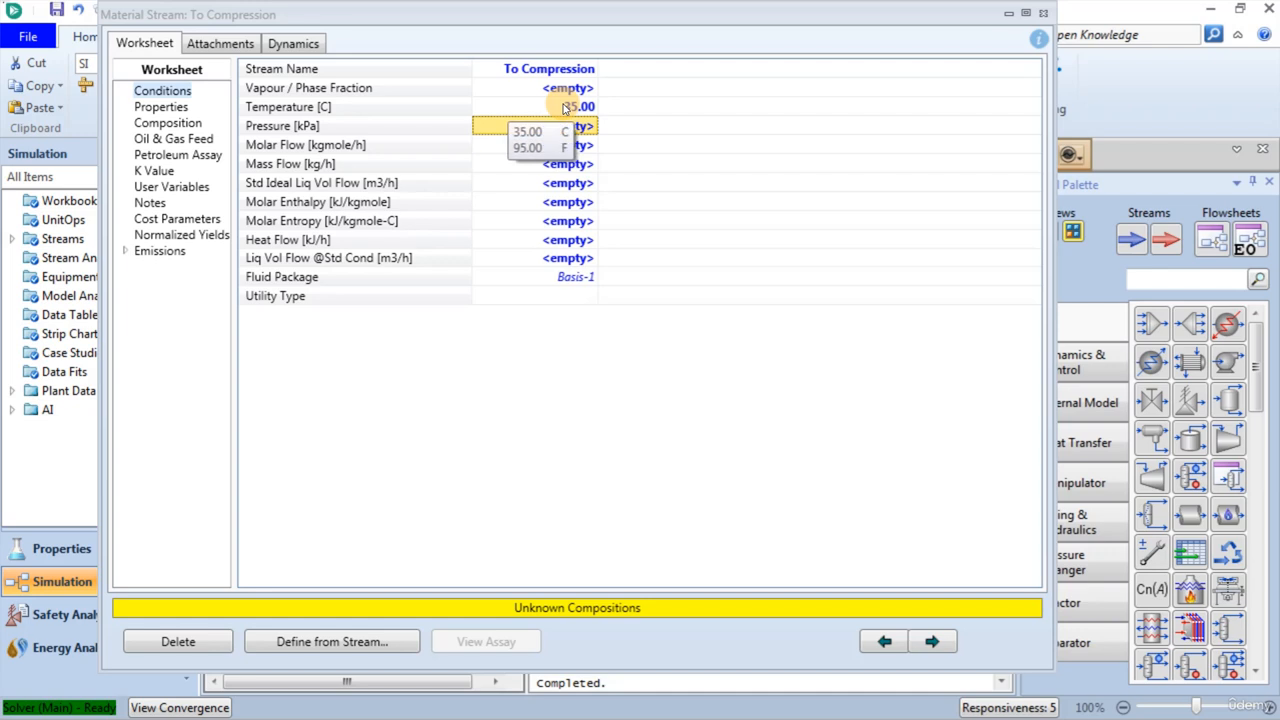
pyautogui.write('1')
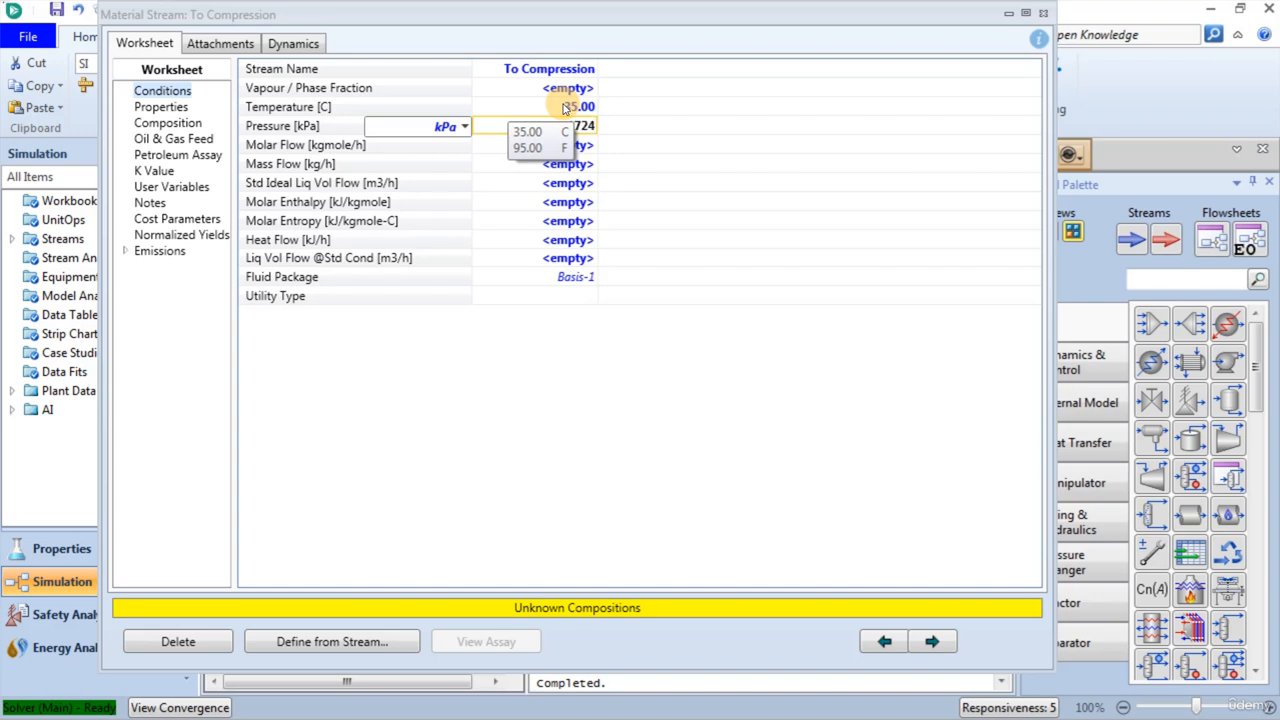
pyautogui.write('724')
pyautogui.press('Return')
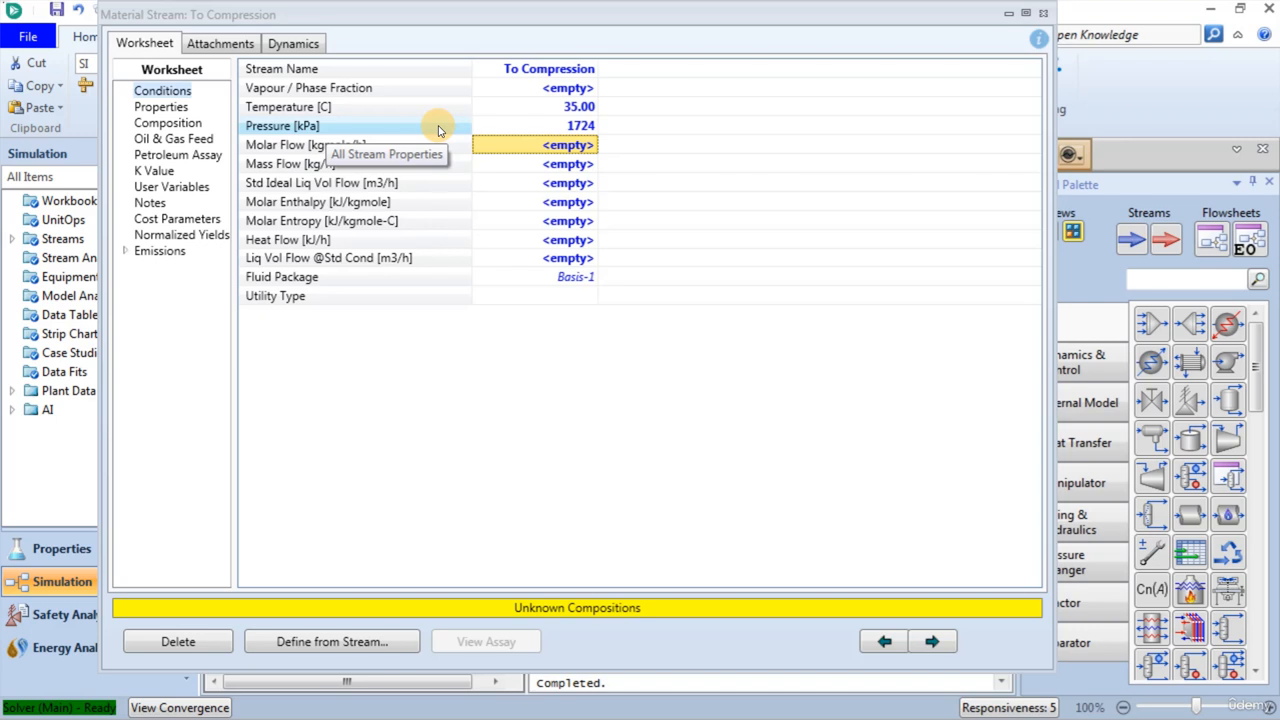
pyautogui.write('4')
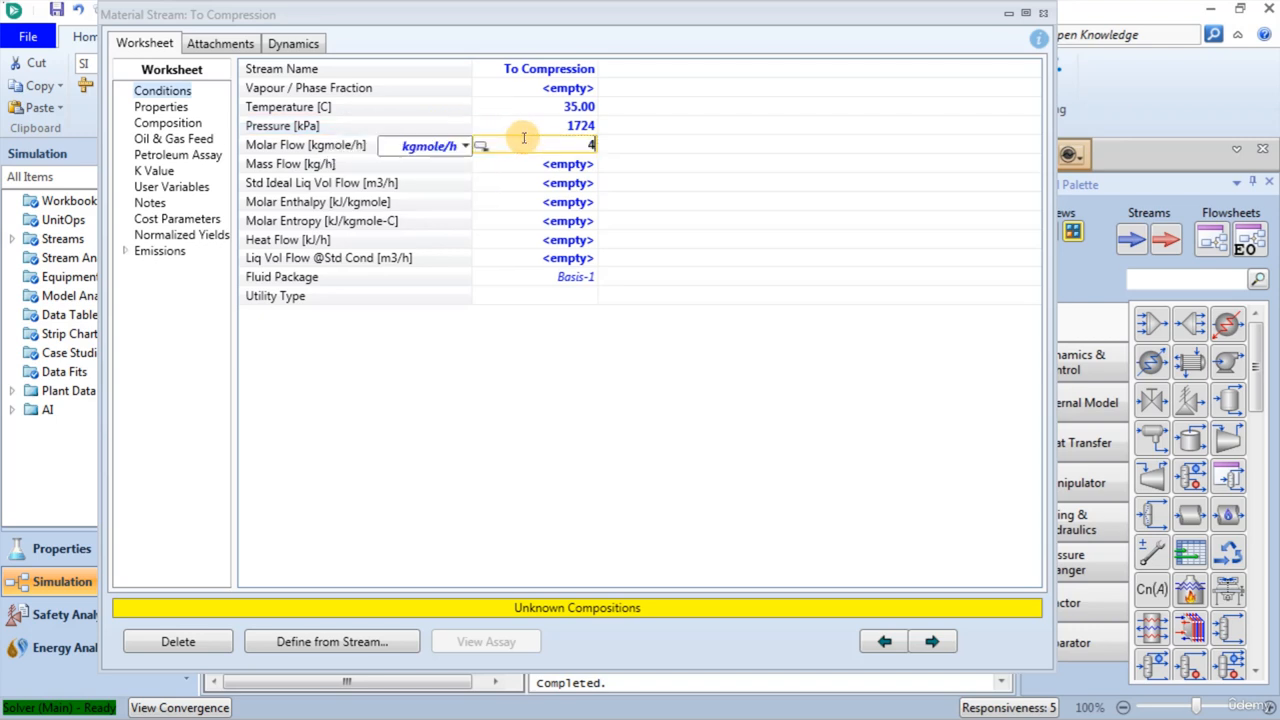
pyautogui.write('990')
pyautogui.press('Return')
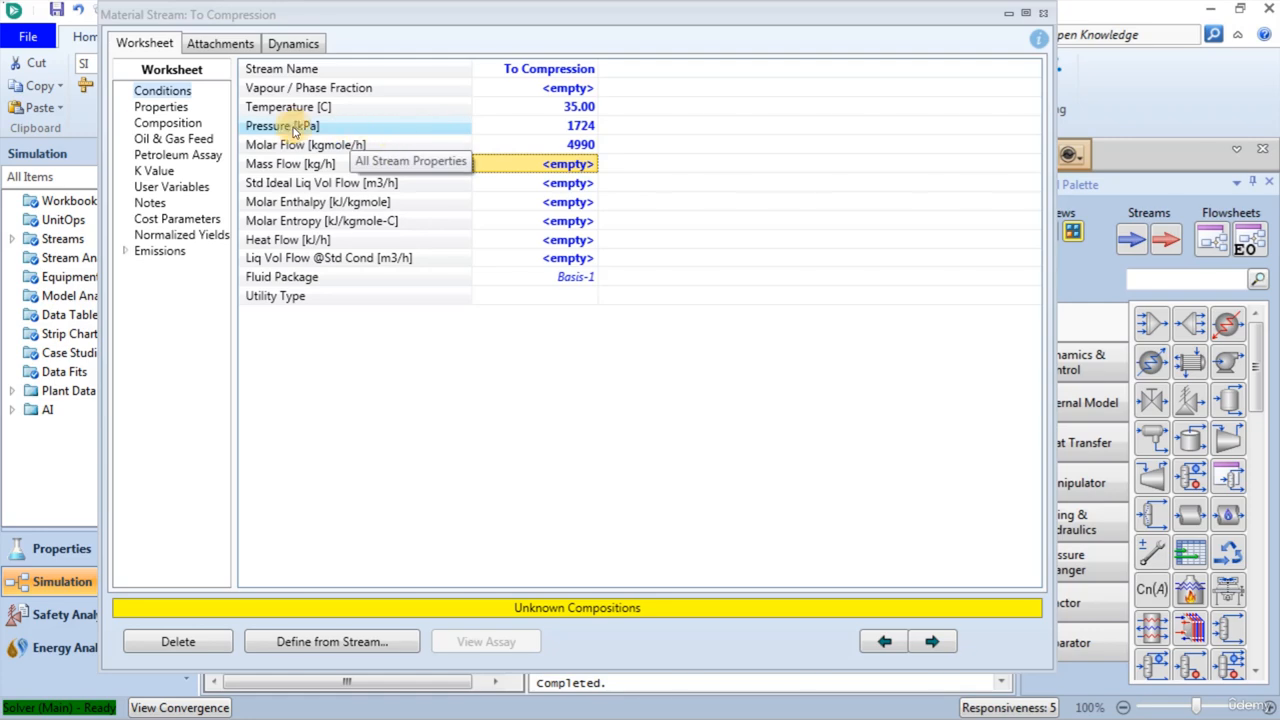
# Step: Enter the stream's mole fractions: Nitrogen 0.0075, CO2 0.0147, Methane 0.5069, Ethane 0.1451, Propane 0.0725, i-Butane 0.0652, n-Butane 0.0578, i-Pentane 0.0515, n-Pentane 0.0431, n-Hexane 0.0357
pyautogui.click(176, 123)
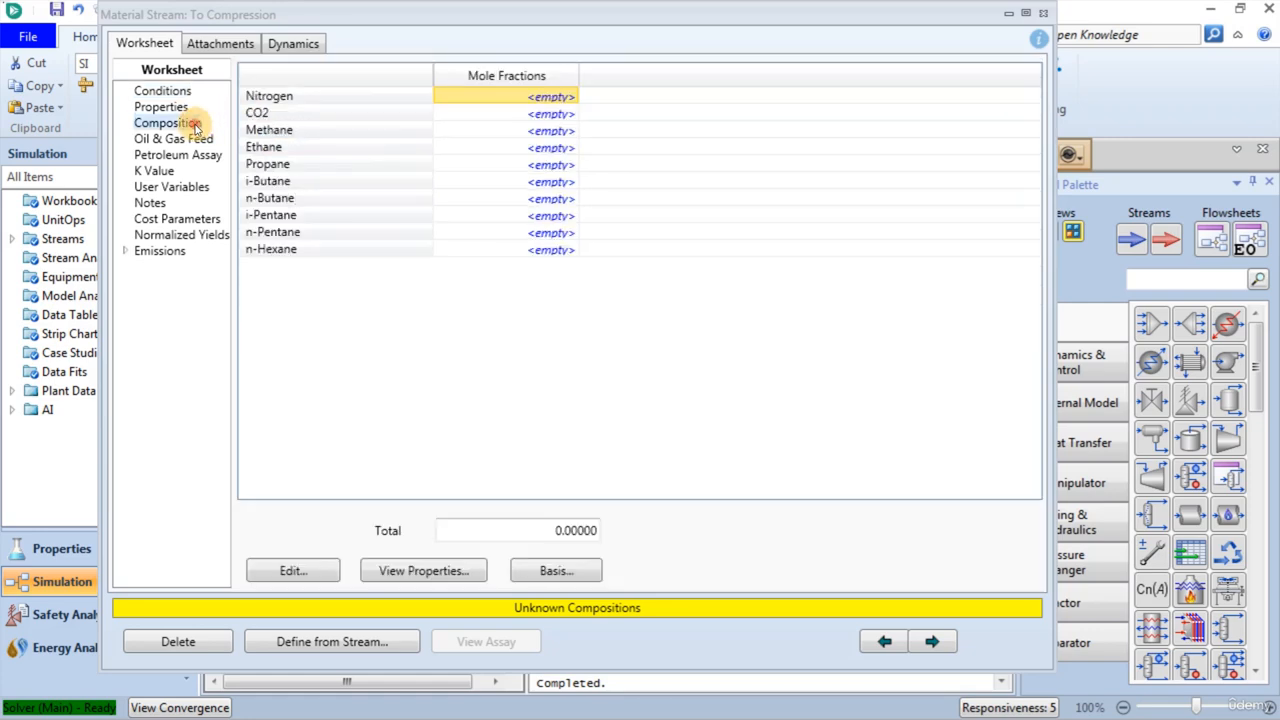
pyautogui.click(293, 570)
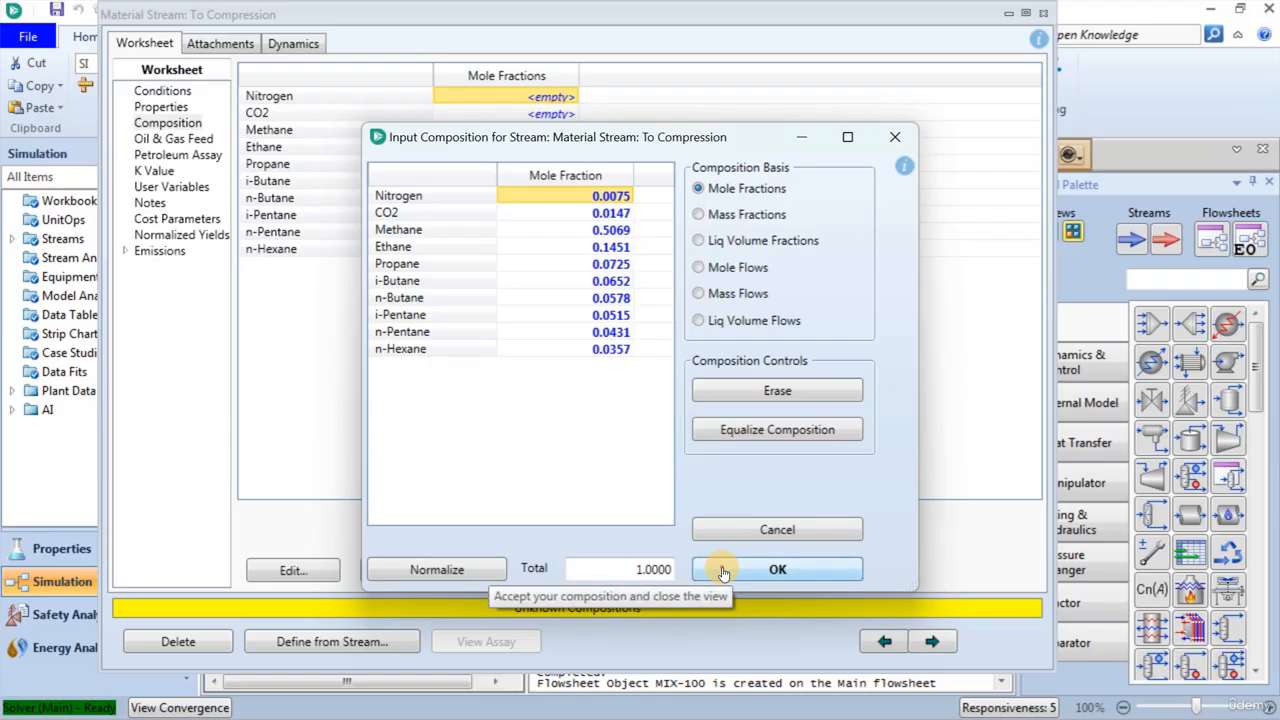
pyautogui.click(724, 572)
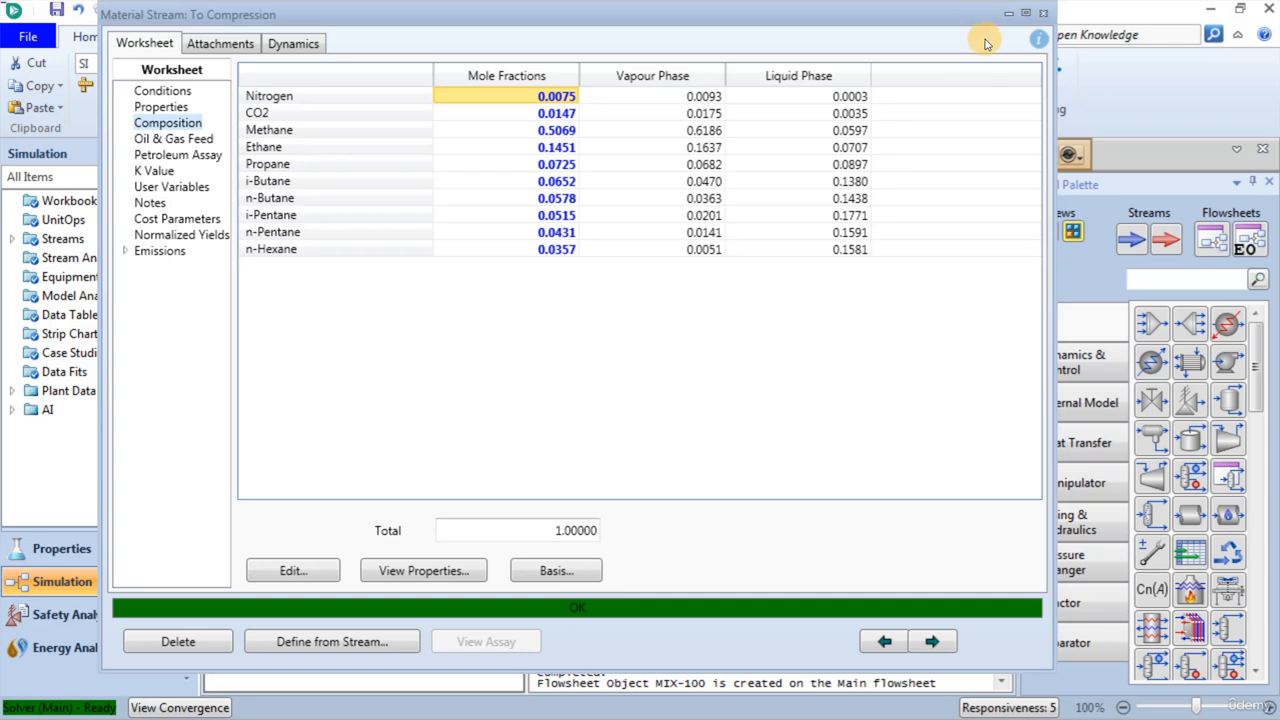
pyautogui.click(1043, 14)
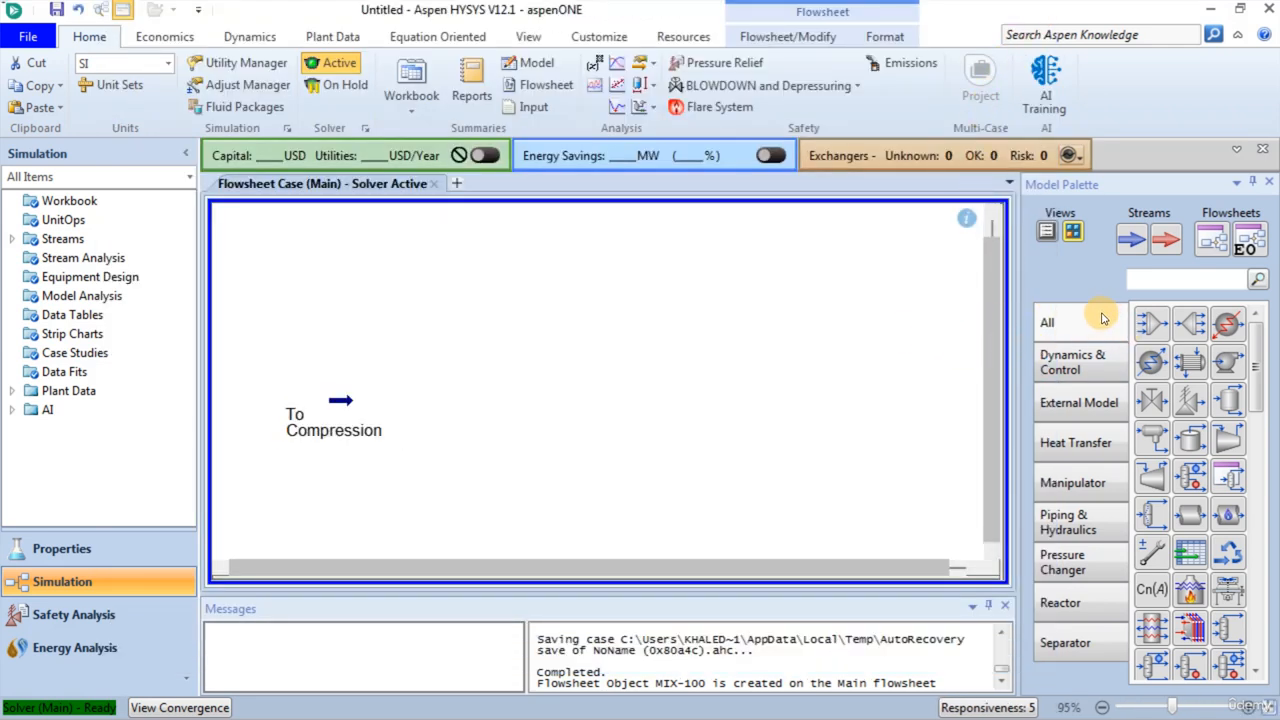
# Step: Place a mixer downstream of the To Compression stream and connect that stream as its inlet
pyautogui.click(1151, 323)
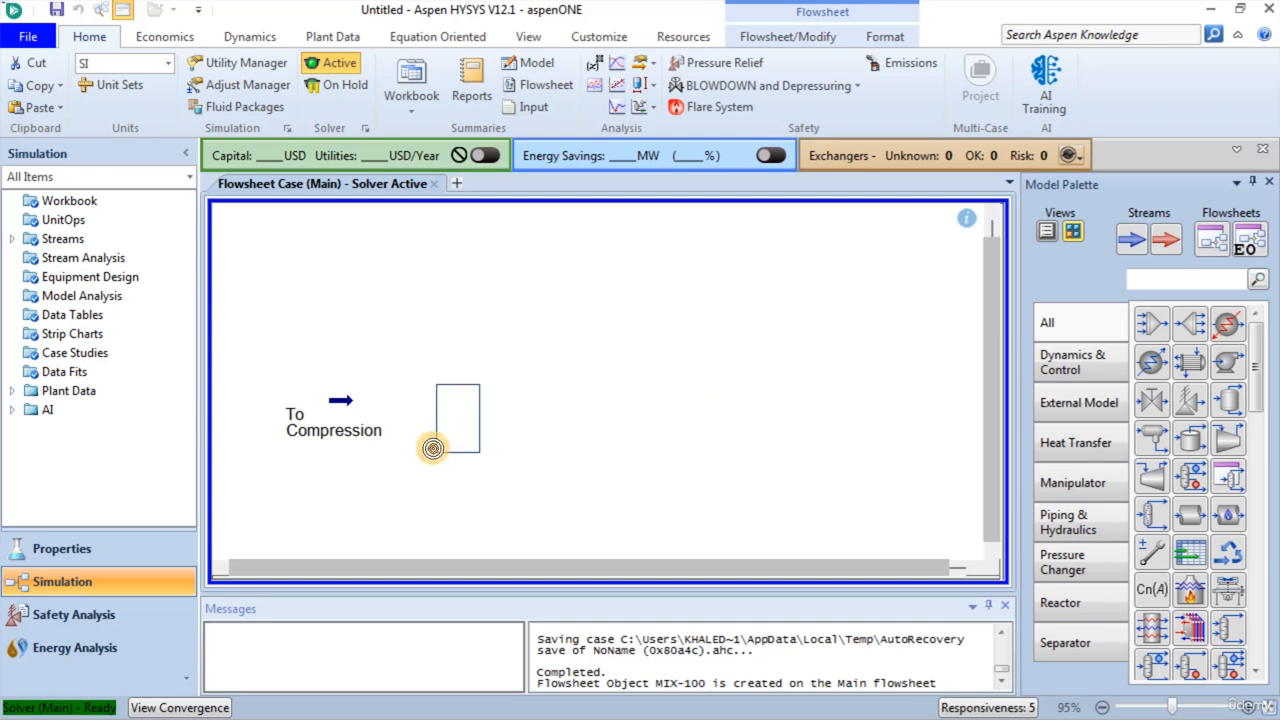
pyautogui.click(436, 444)
pyautogui.doubleClick(476, 440)
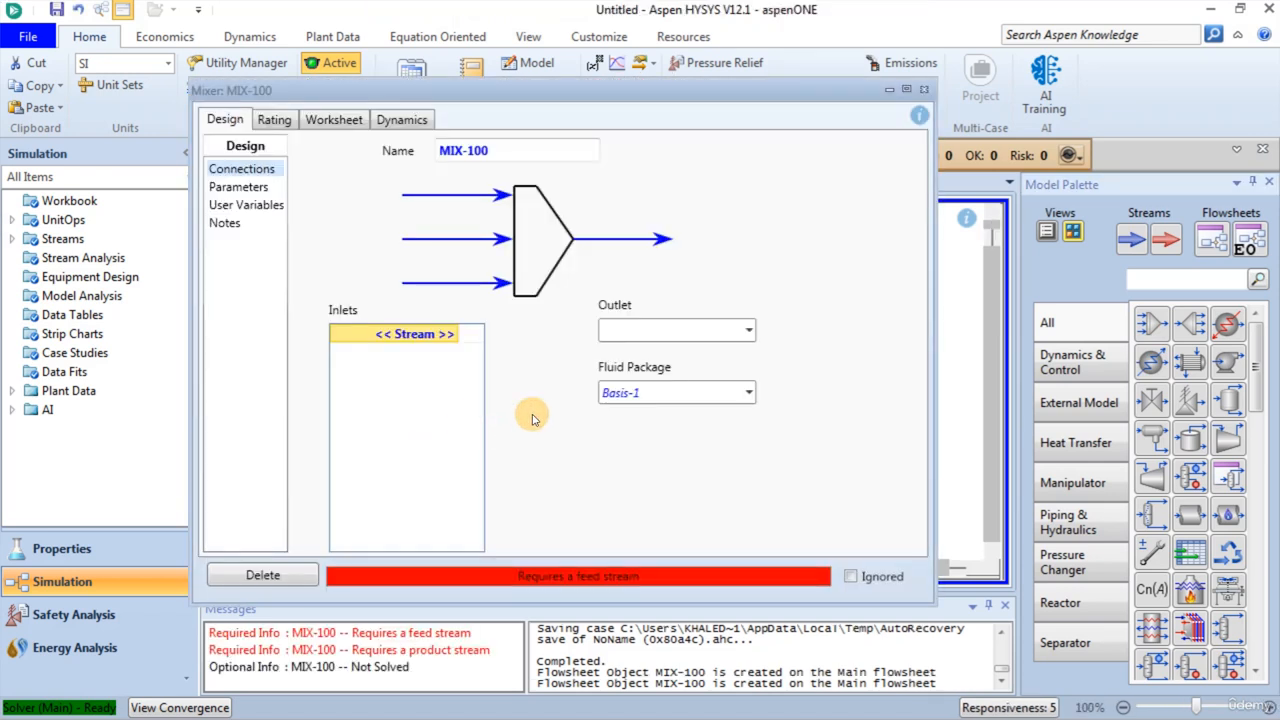
pyautogui.click(446, 348)
pyautogui.click(449, 335)
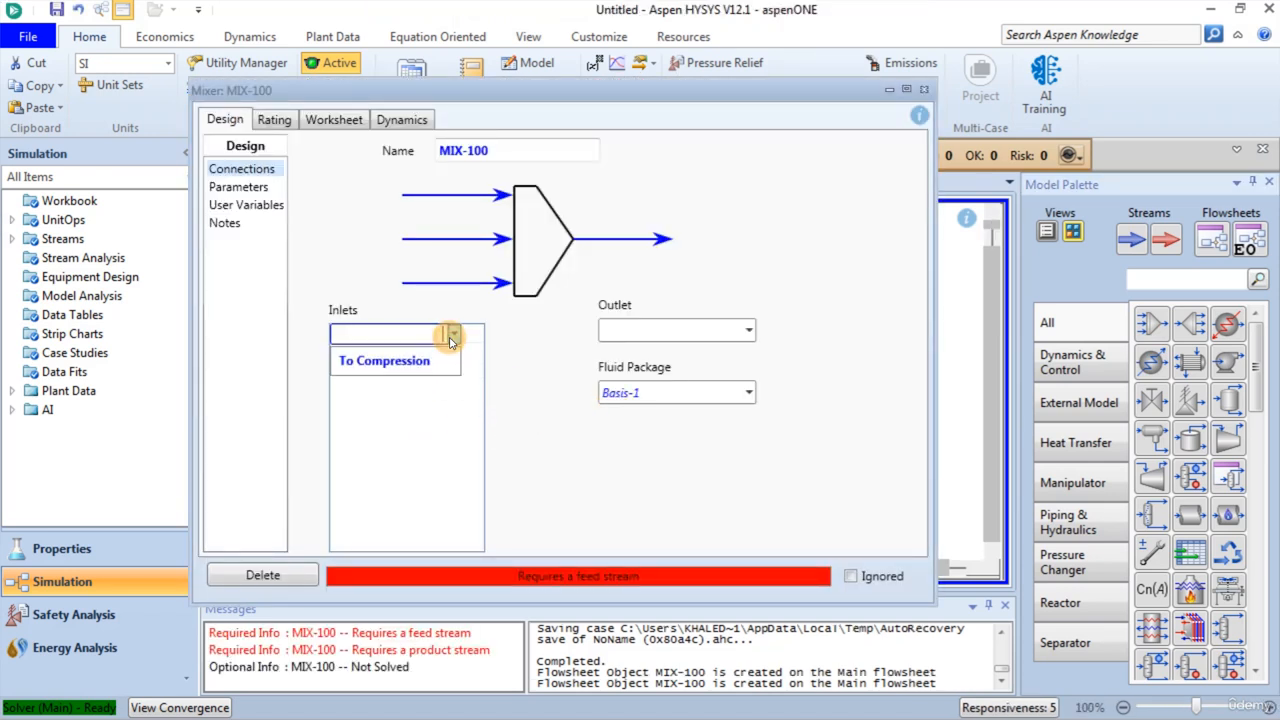
pyautogui.click(407, 360)
# Step: Set the mixer's automatic pressure assignment to Equalize All and create its outlet stream To LP Sep
pyautogui.click(221, 190)
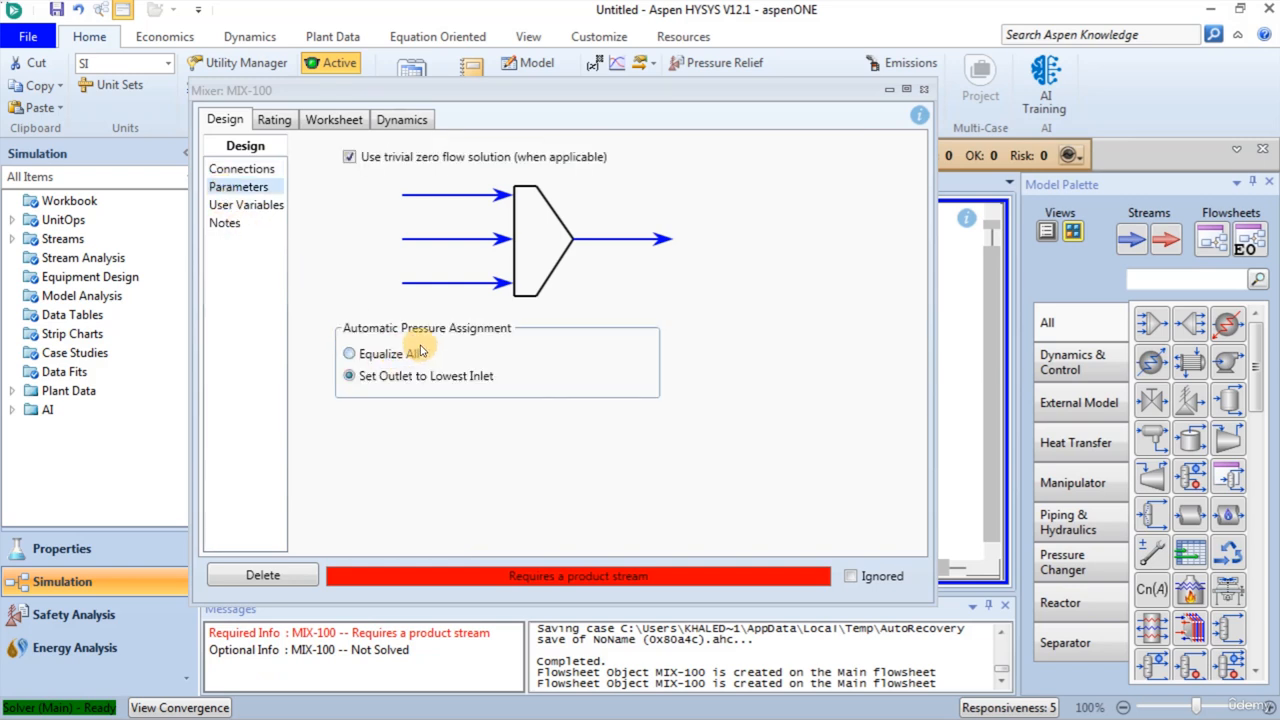
pyautogui.click(350, 354)
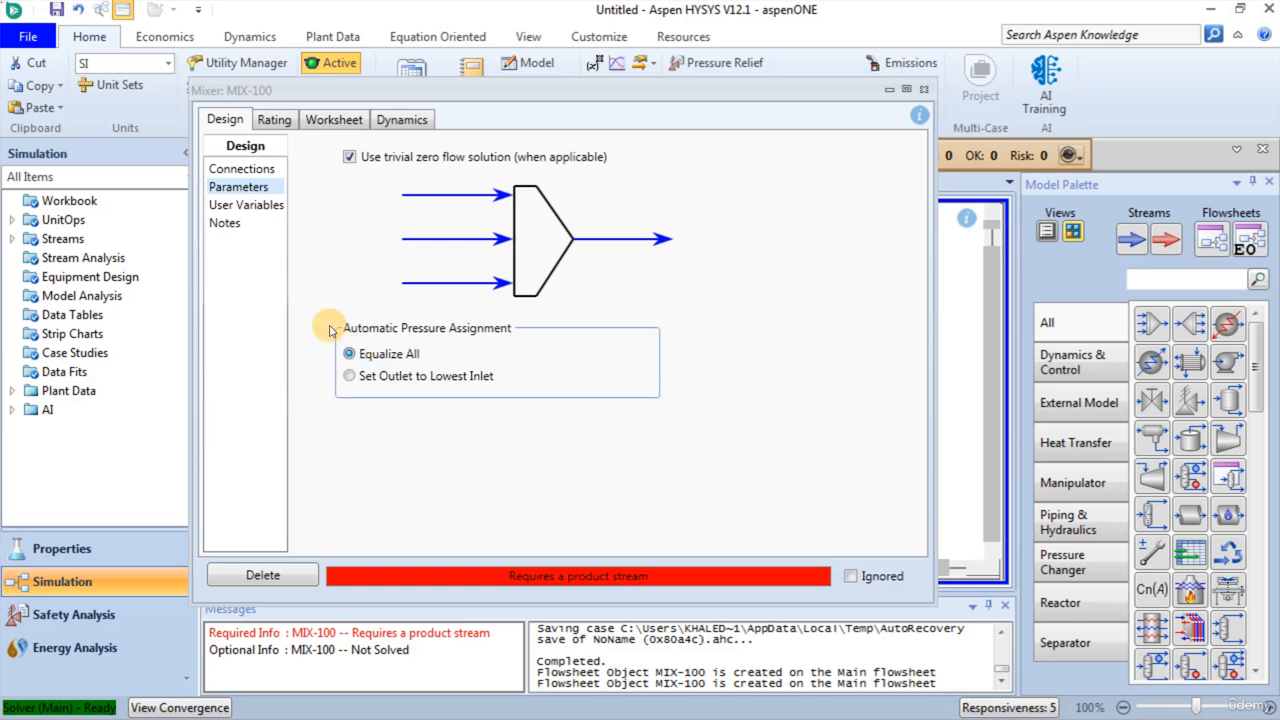
pyautogui.click(232, 169)
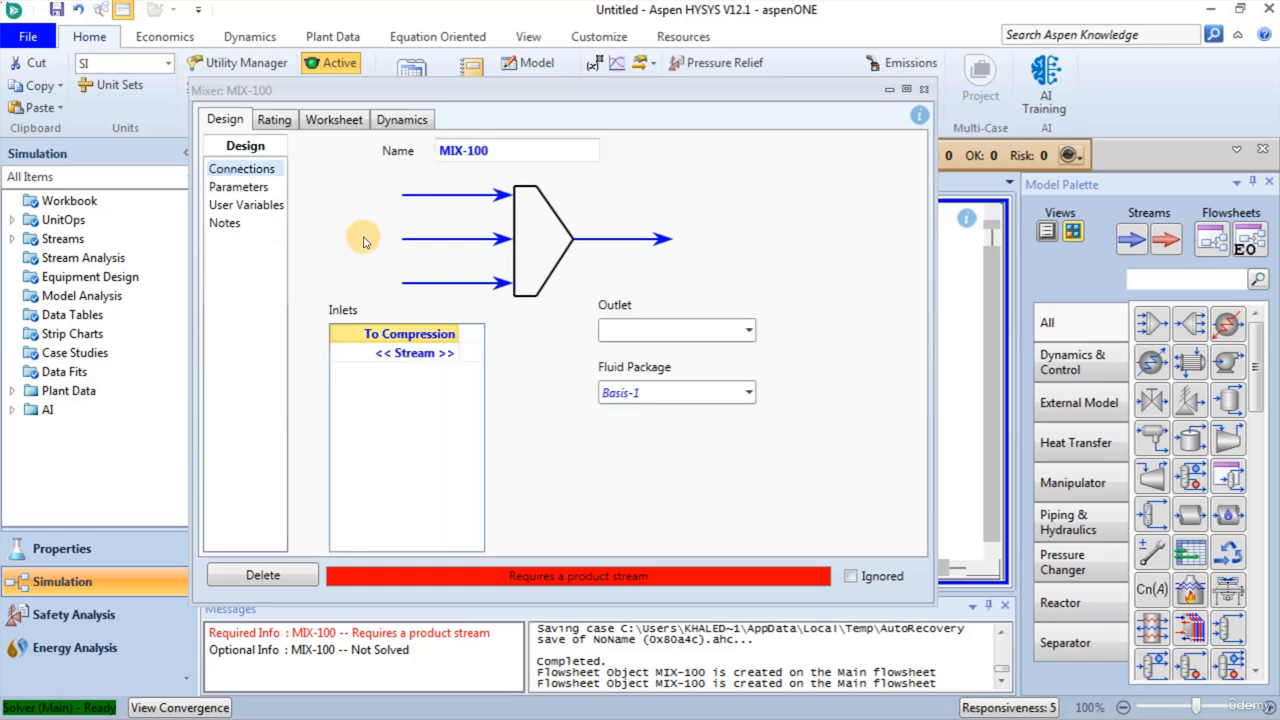
pyautogui.write('To LP Sep')
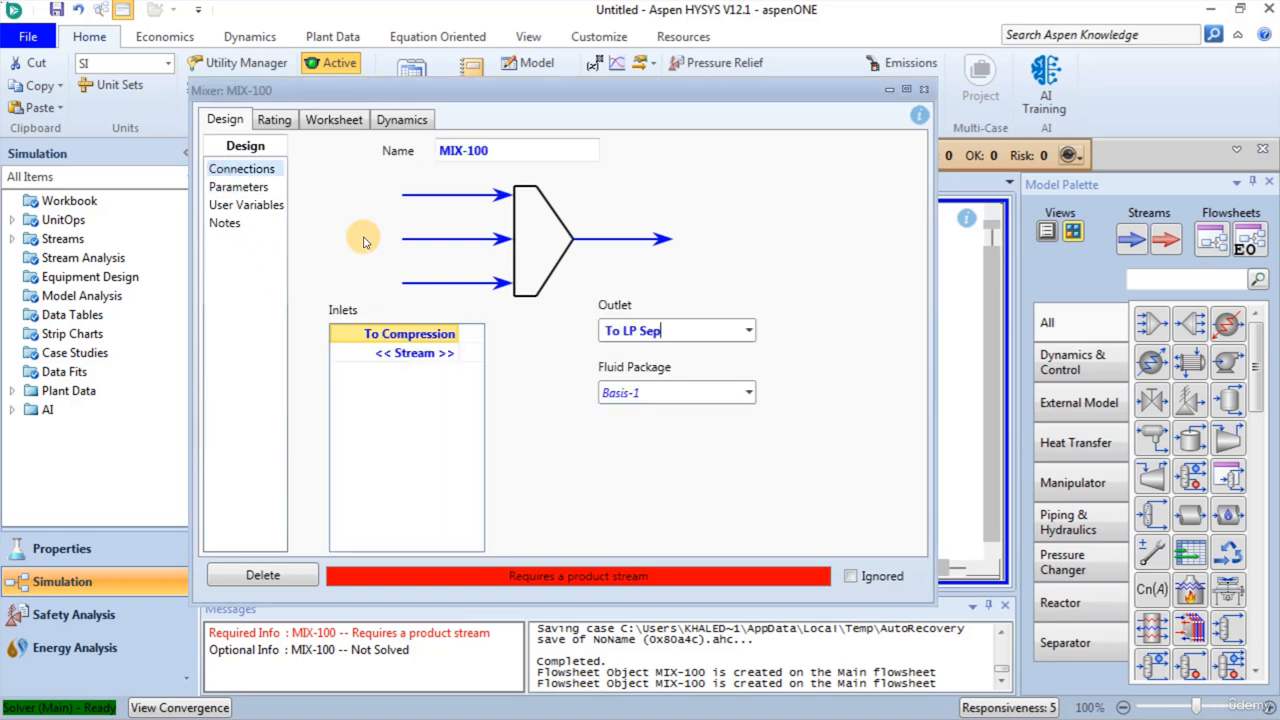
pyautogui.press('Return')
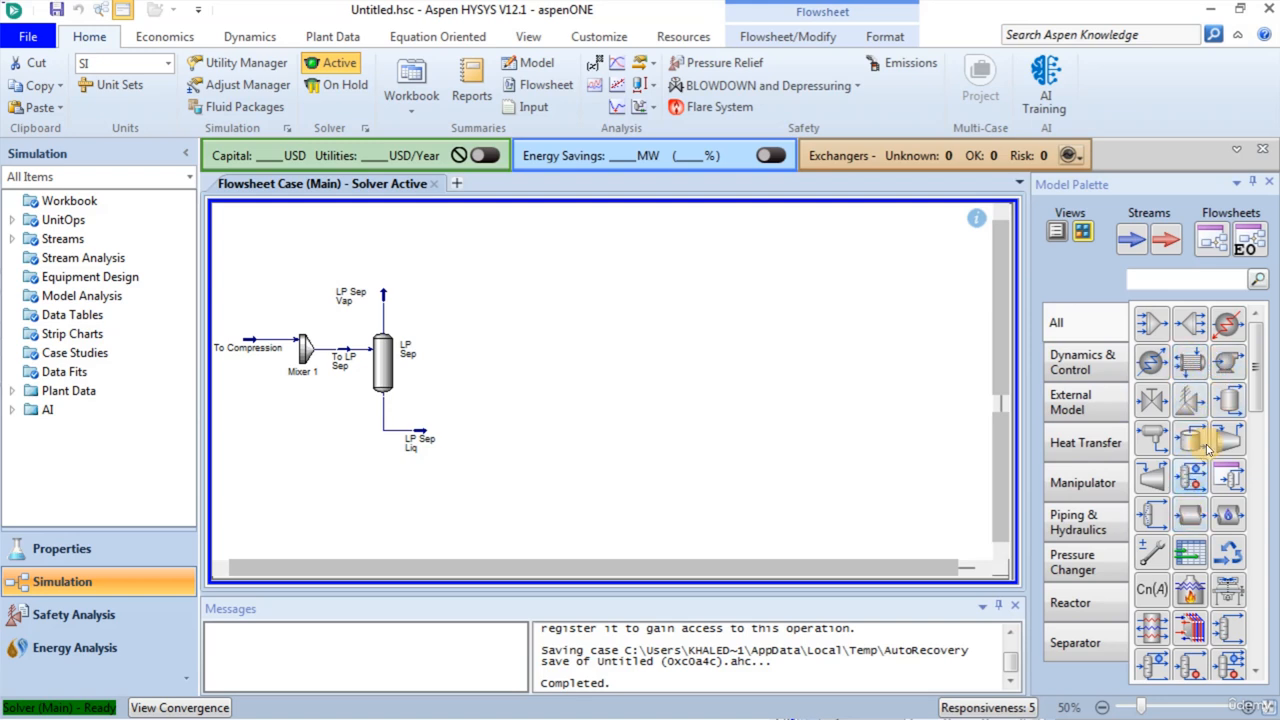
# Step: Add compressor Stage 1 fed by LP Sep Vap, with outlet Stage 1 Out at 3447 kPa and energy stream Stage 1 HP, and review its conditions
pyautogui.moveTo(1219, 441); pyautogui.dragTo(382, 256)
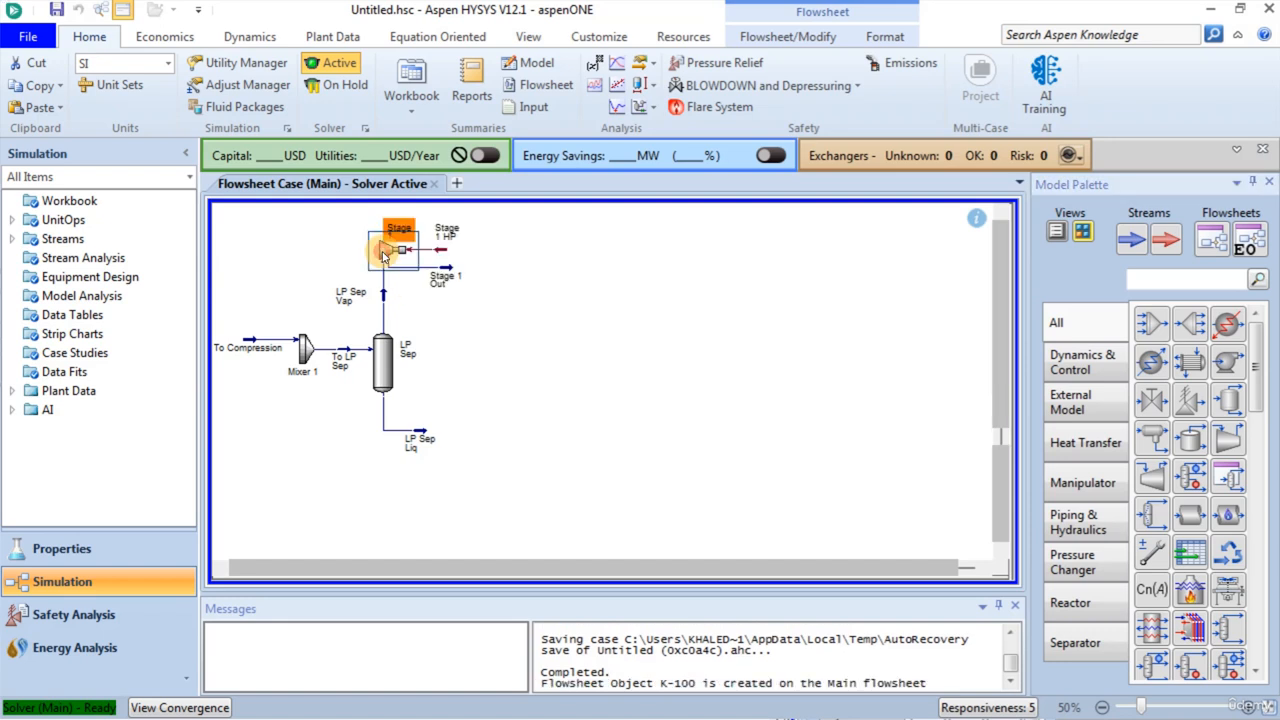
pyautogui.doubleClick(380, 253)
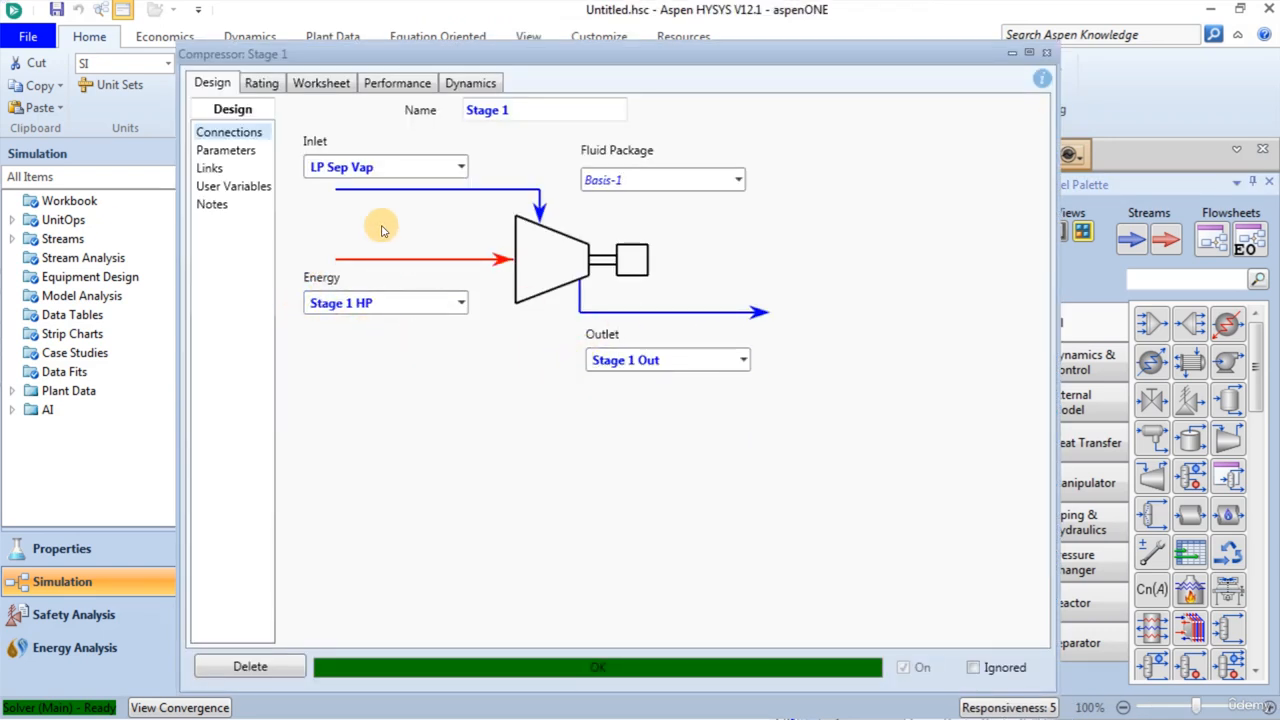
pyautogui.click(214, 150)
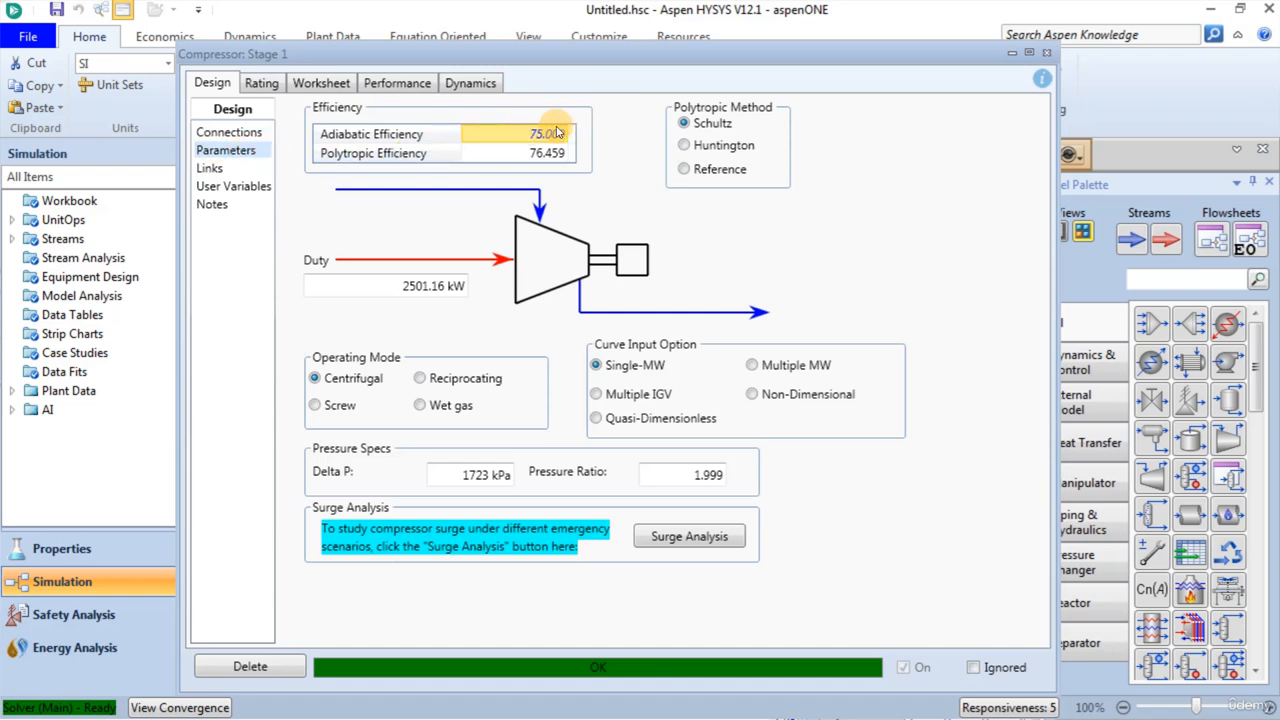
pyautogui.click(318, 83)
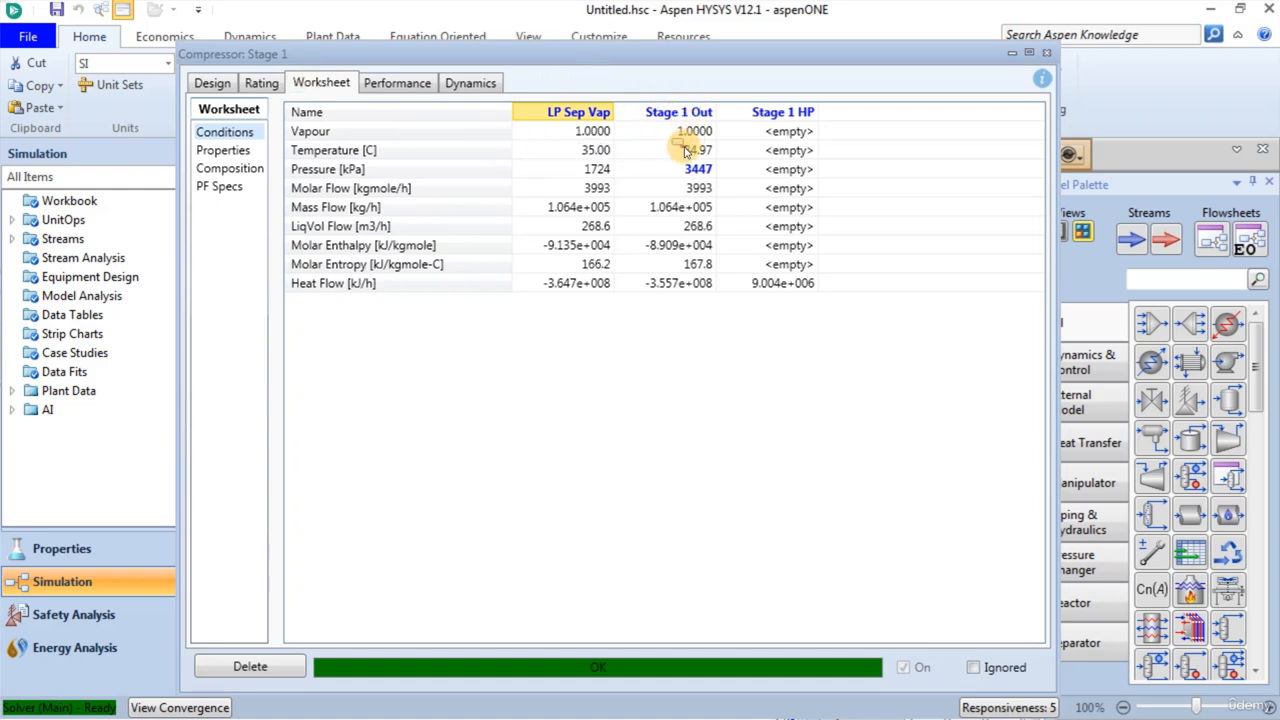
pyautogui.moveTo(665, 180)
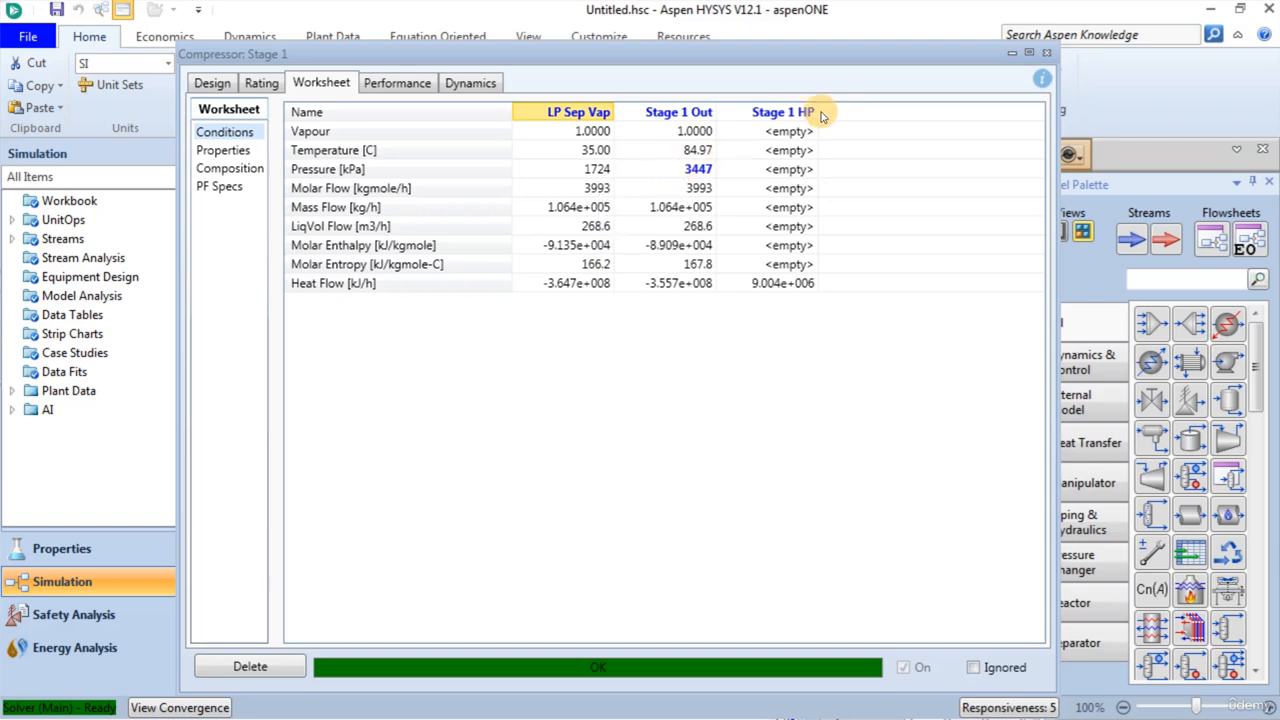
pyautogui.click(1046, 52)
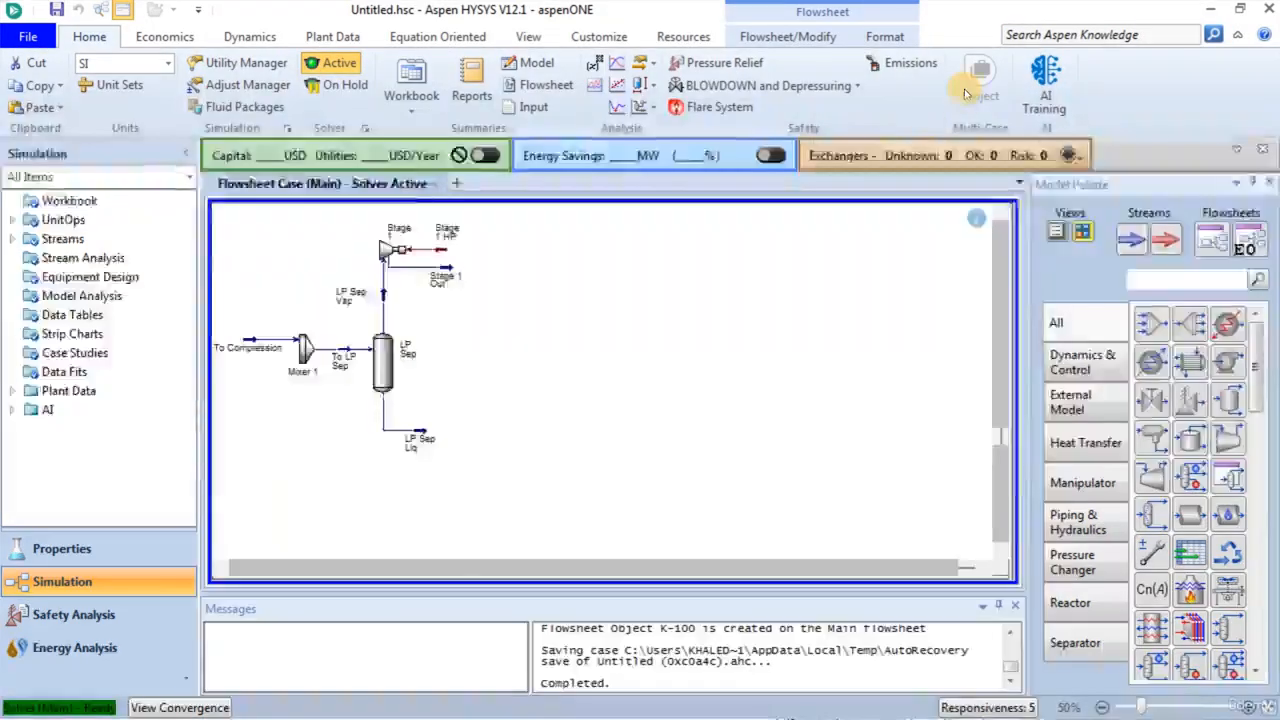
# Step: Add a cooler named Stage 1 Cooler fed by Stage 1 Out, with outlet Cooler 1 Out and energy stream Stage 1 Q
pyautogui.click(1227, 332)
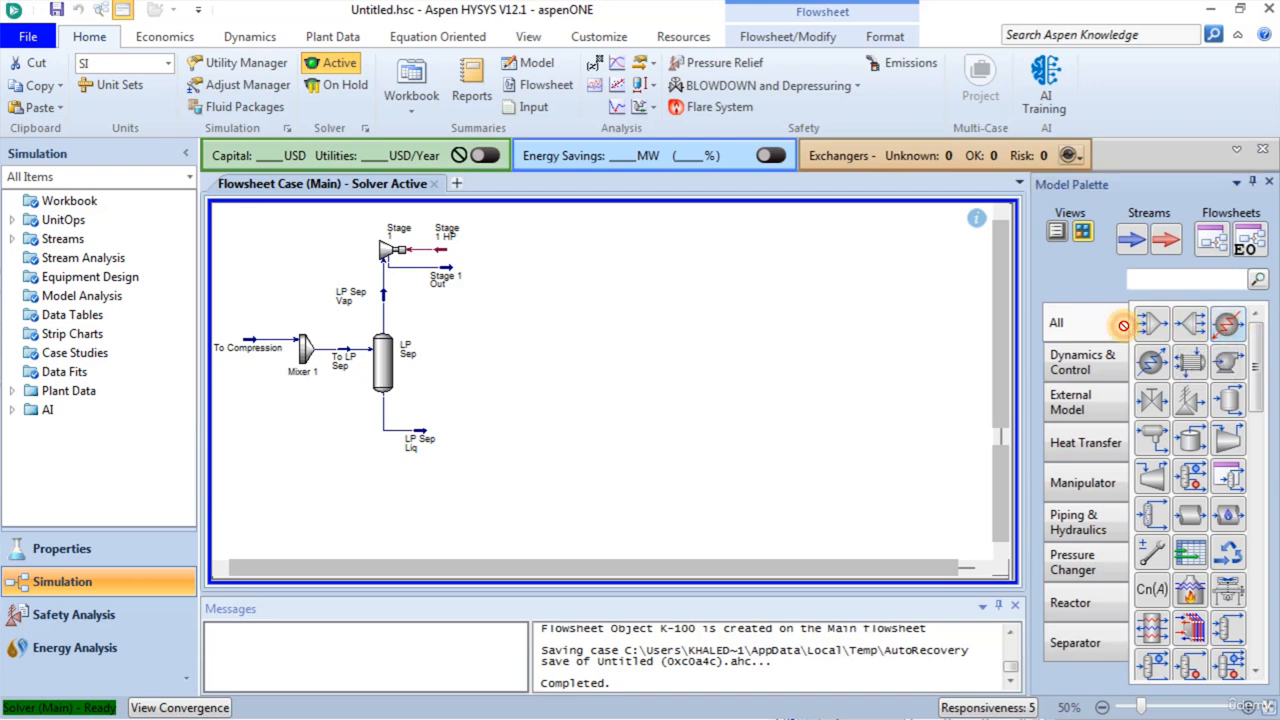
pyautogui.click(498, 276)
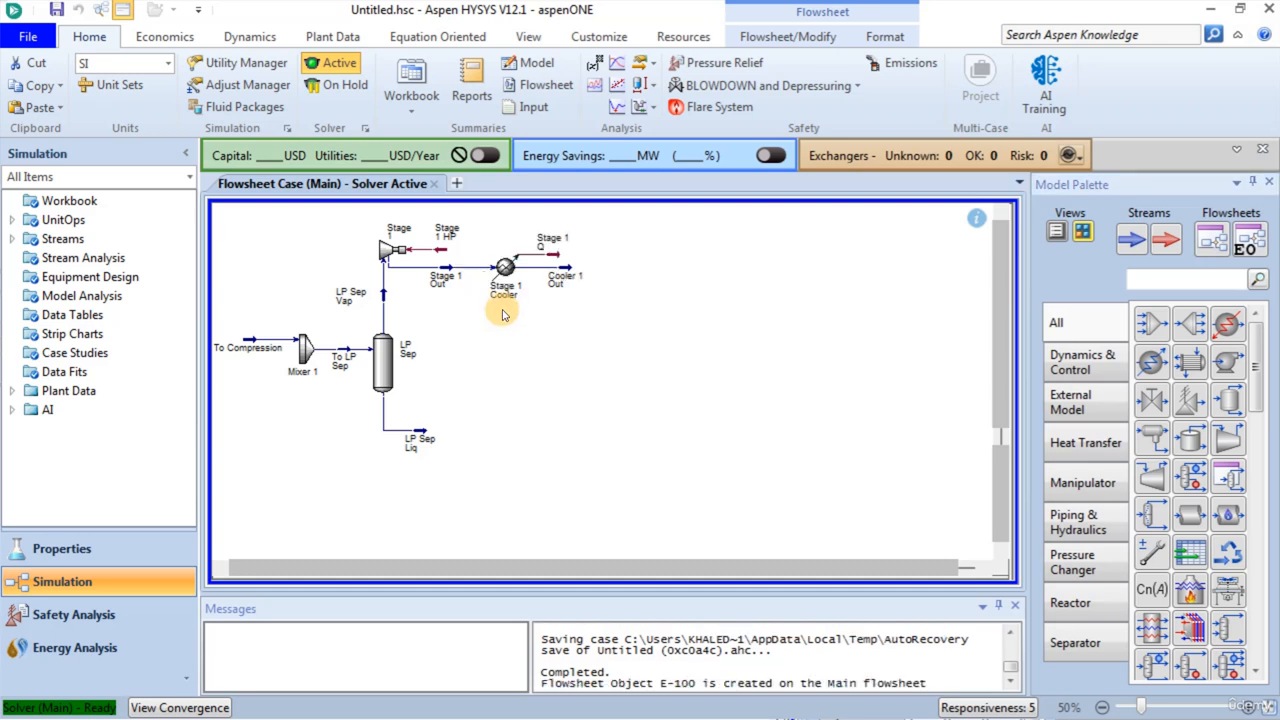
# Step: Review the Stage 1 Cooler's pressure drop setting and the conditions of its inlet, outlet and energy streams
pyautogui.doubleClick(505, 266)
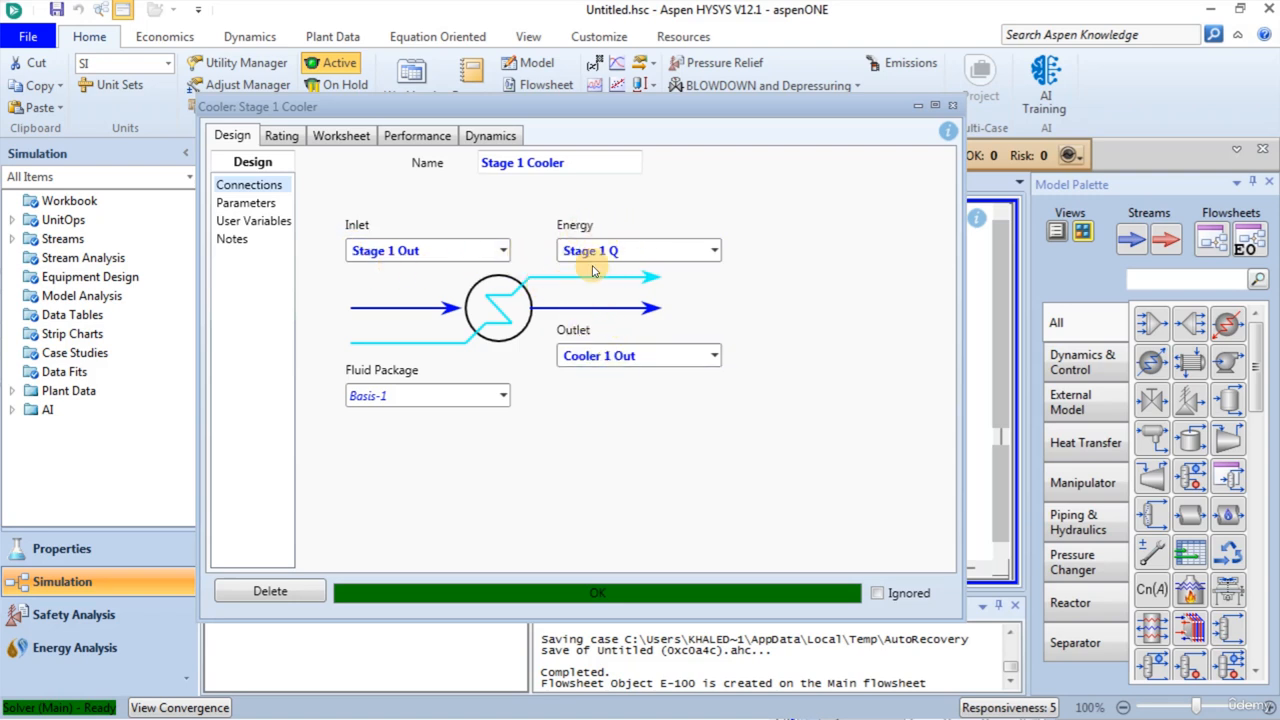
pyautogui.click(228, 205)
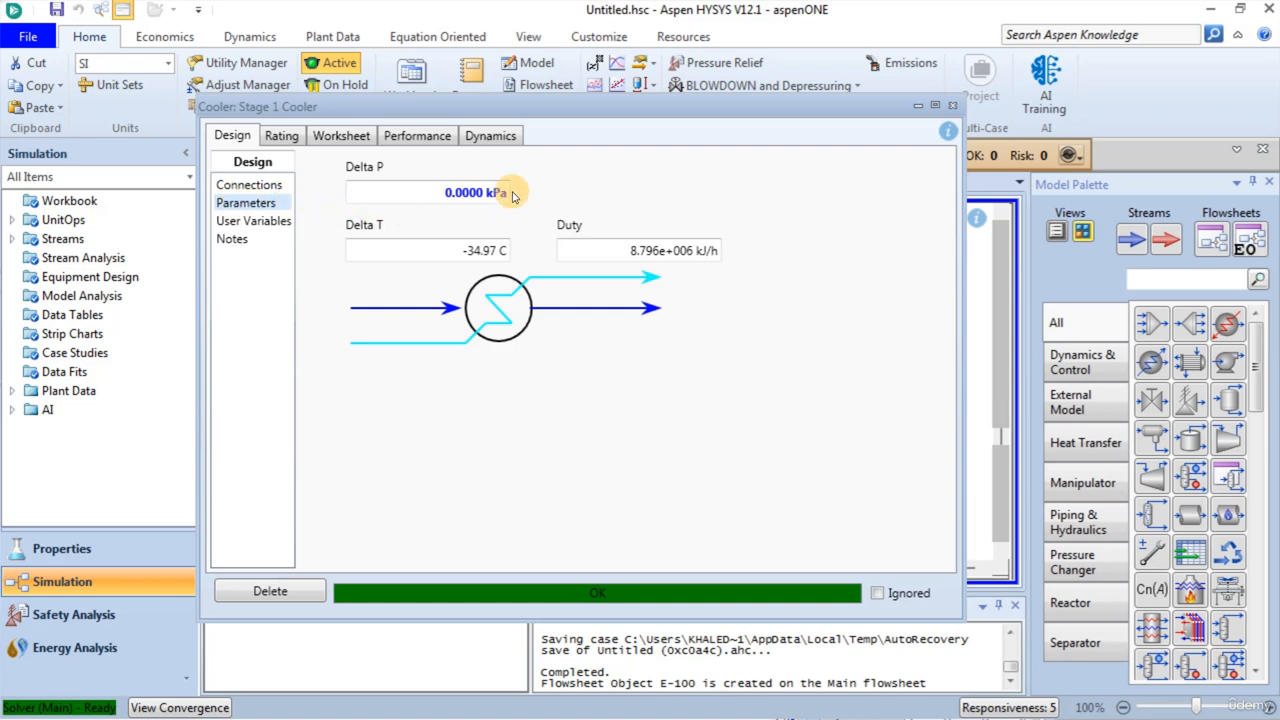
pyautogui.click(320, 138)
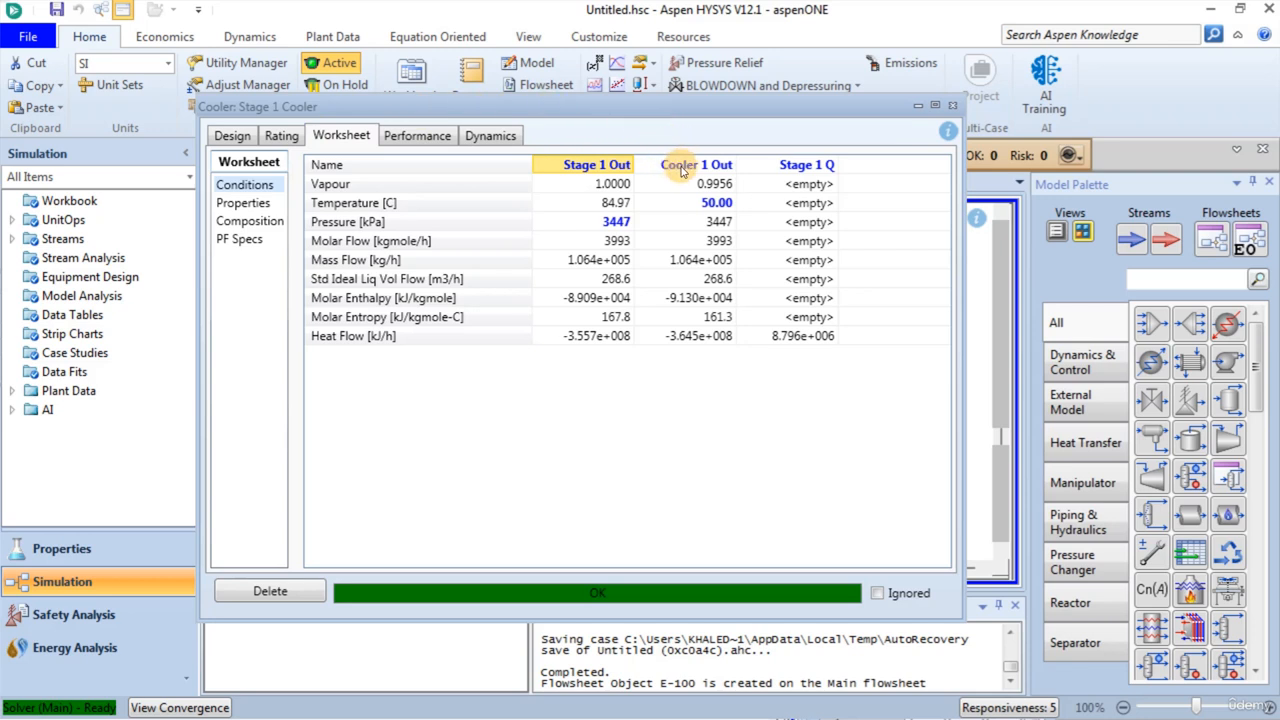
pyautogui.moveTo(706, 221)
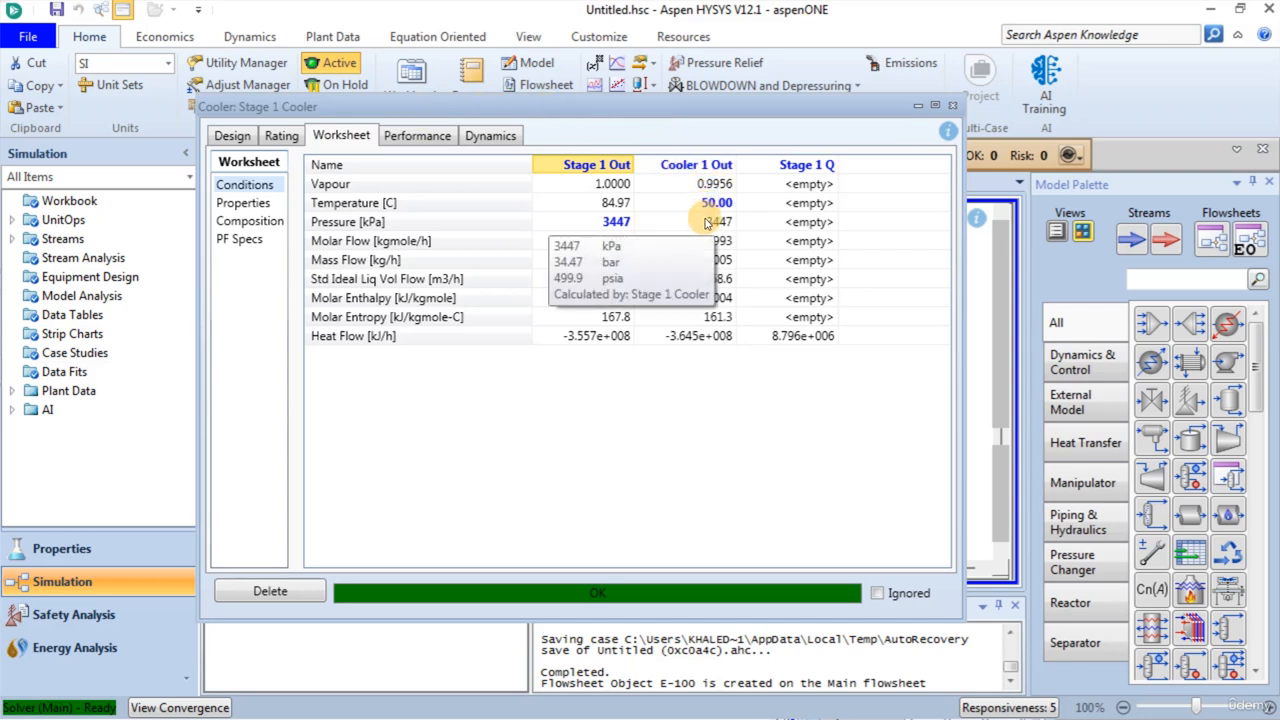
pyautogui.click(950, 106)
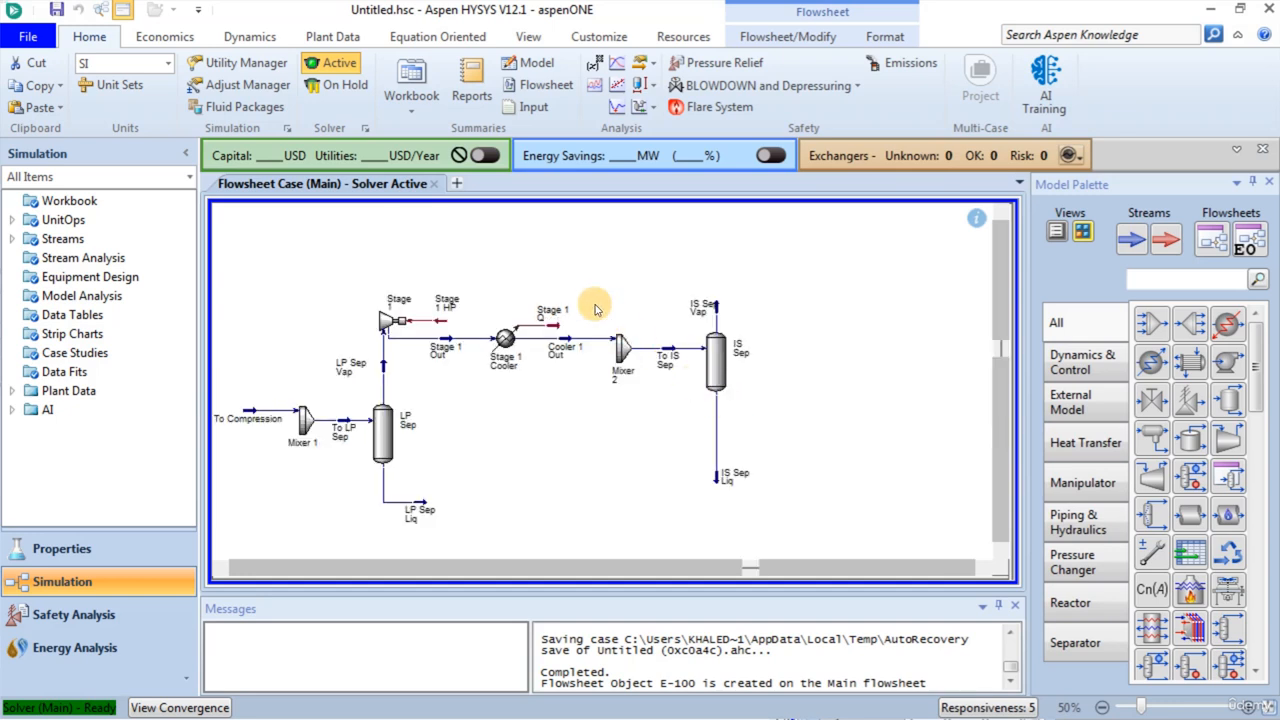
# Step: Check Mixer 2's connections and automatic pressure assignment, and inspect the stream conditions of valve Let Down 1
pyautogui.doubleClick(621, 348)
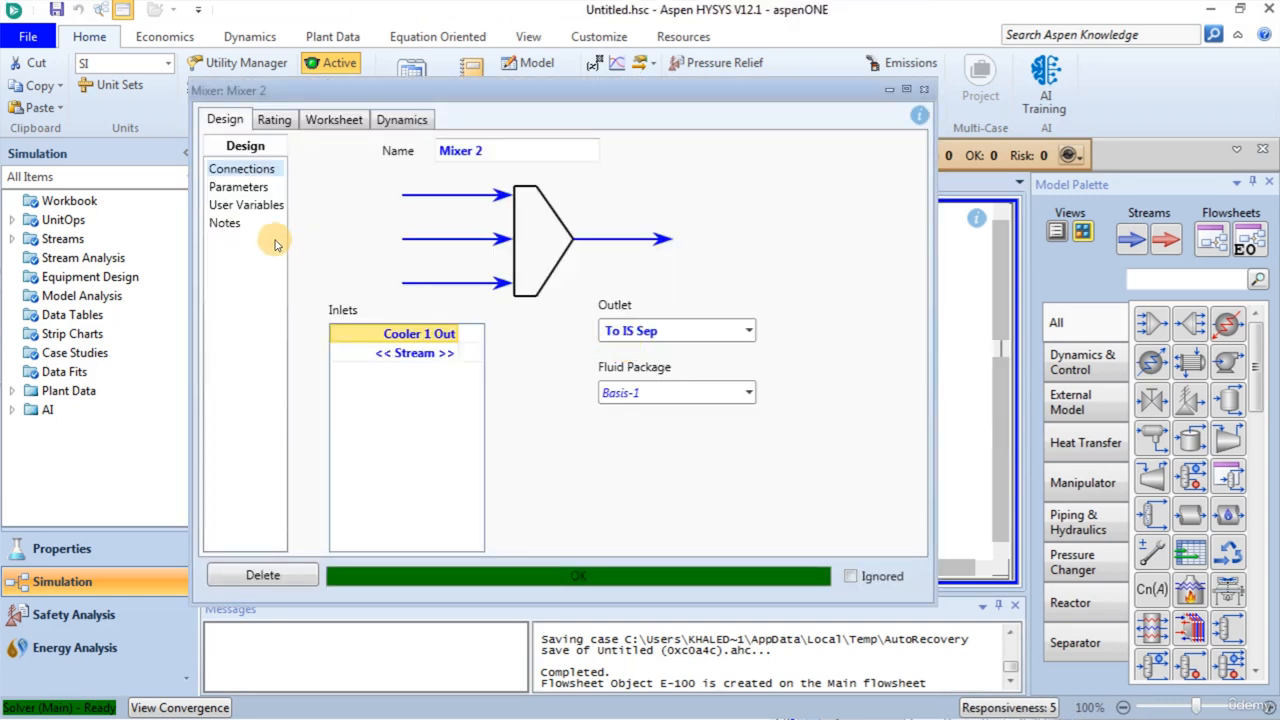
pyautogui.click(238, 187)
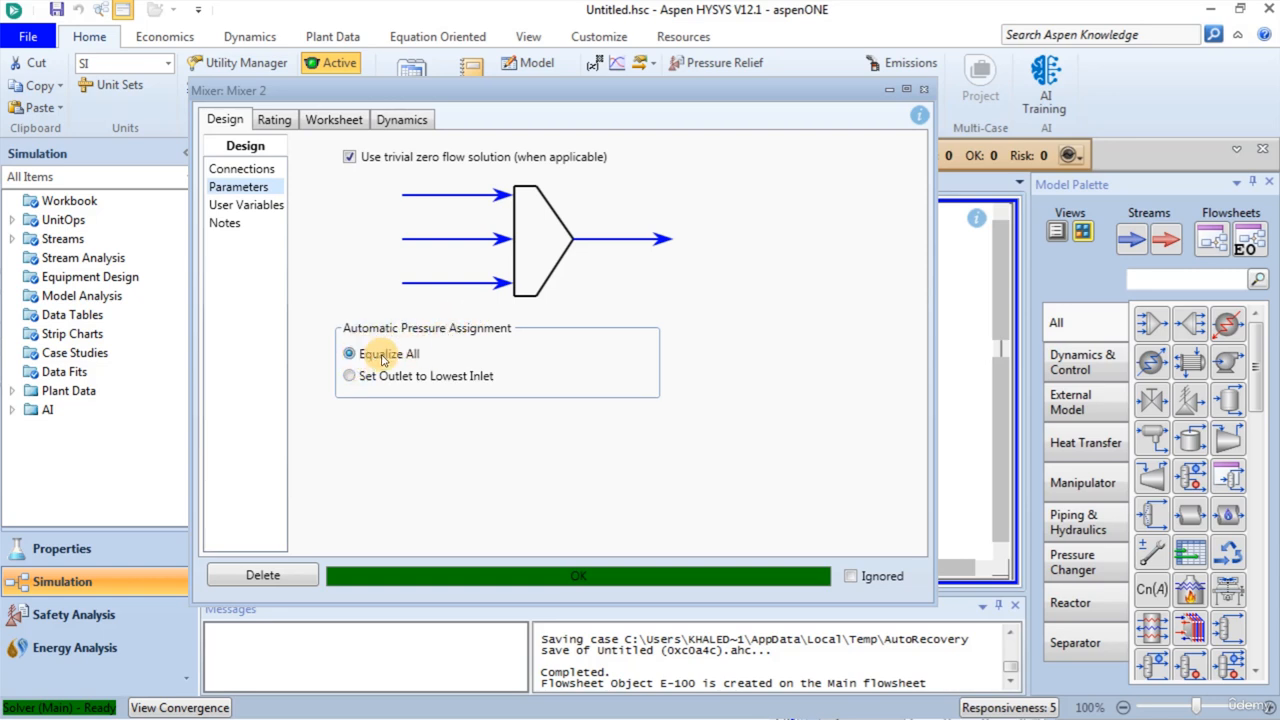
pyautogui.click(923, 90)
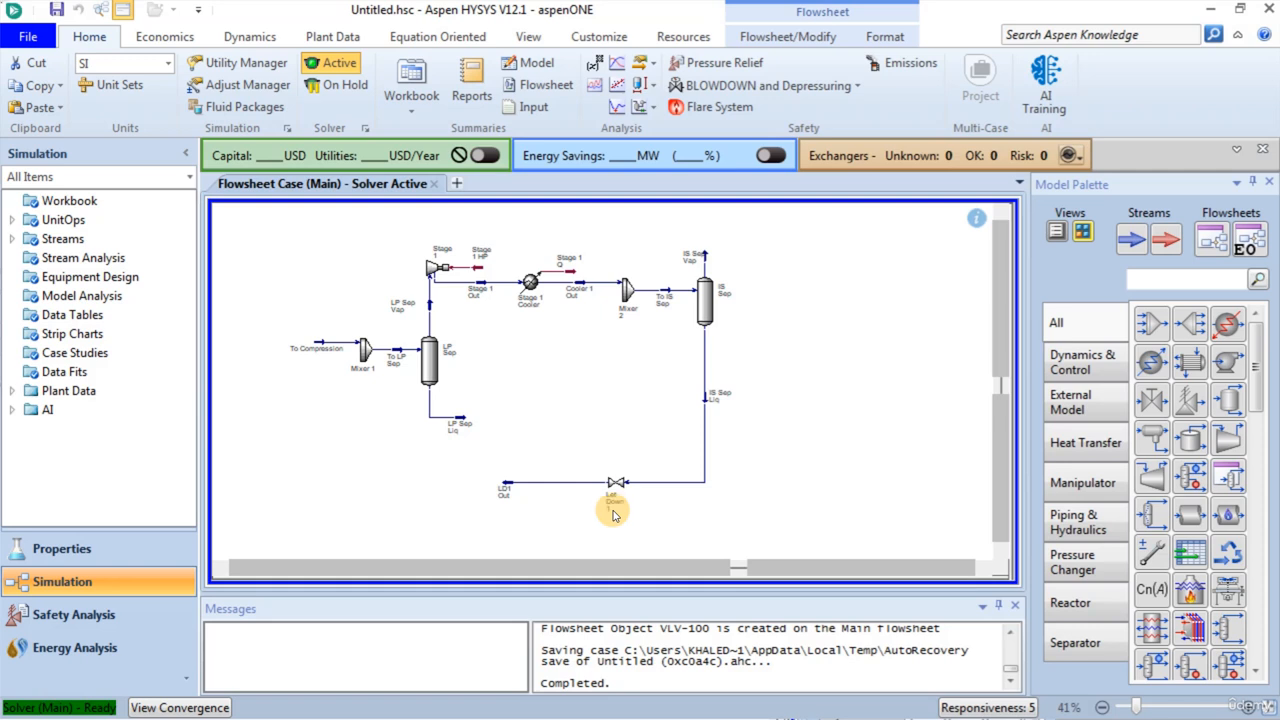
pyautogui.doubleClick(613, 484)
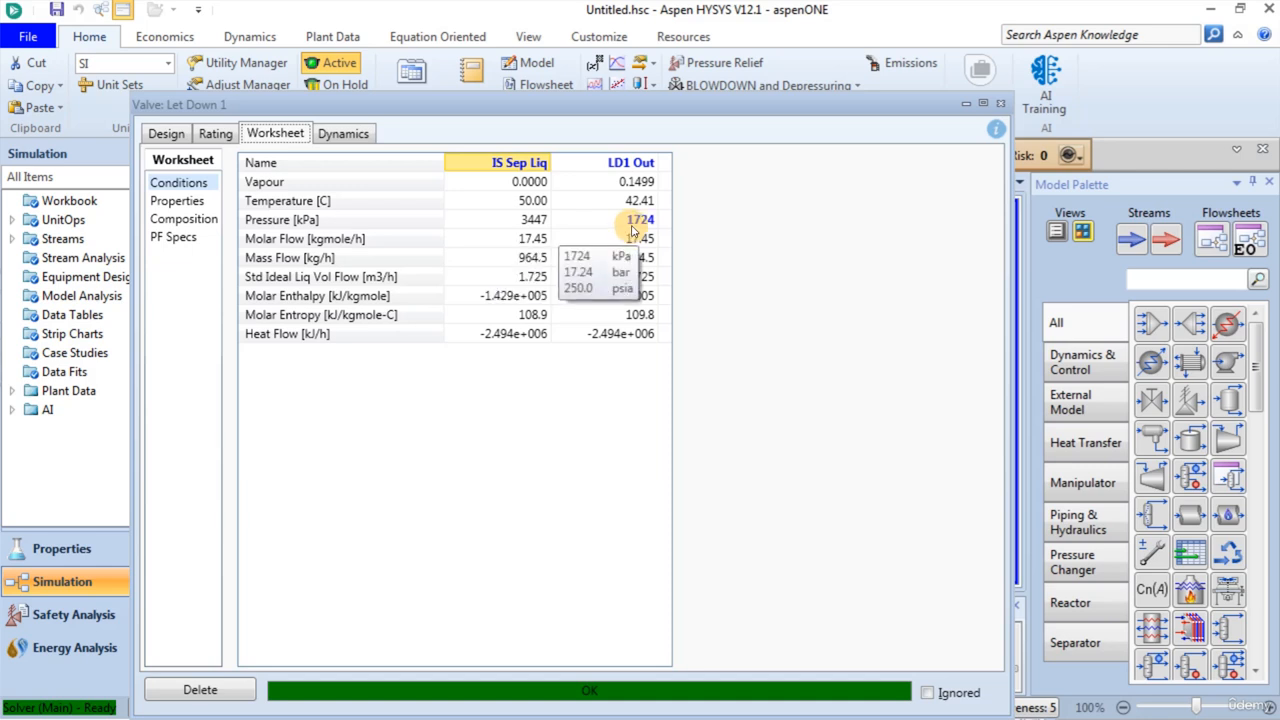
pyautogui.click(1002, 106)
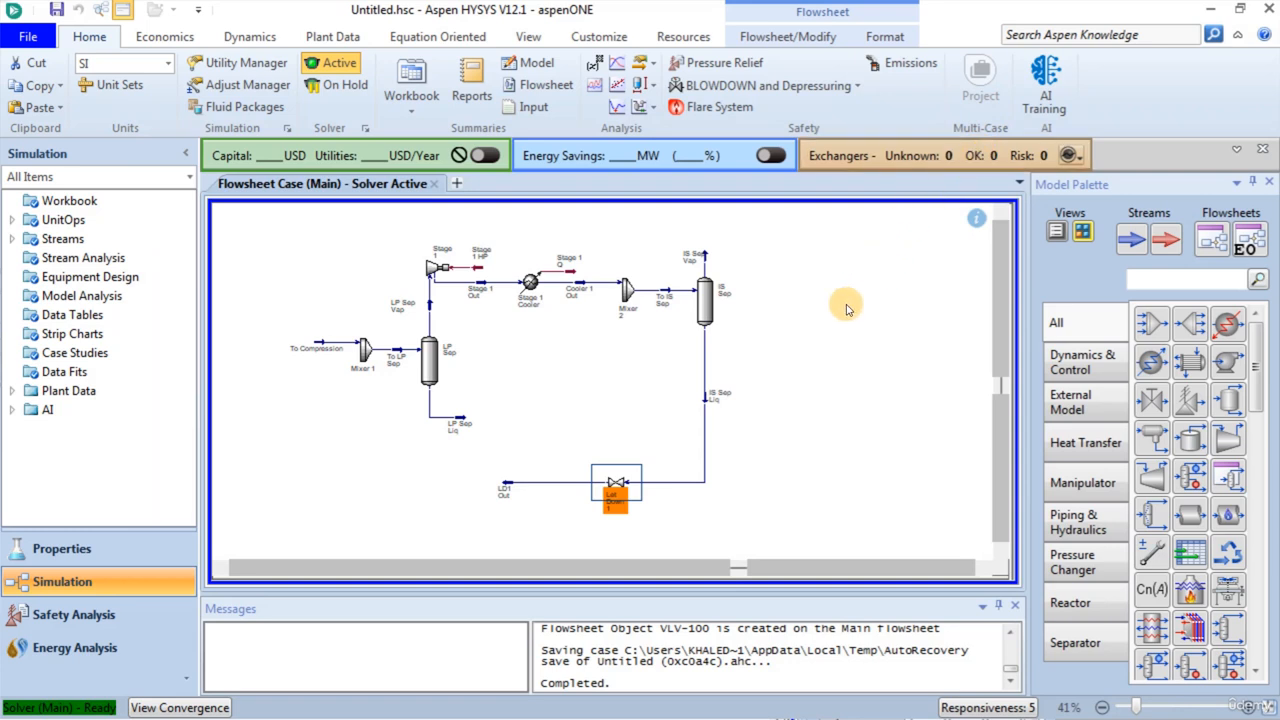
pyautogui.click(800, 368)
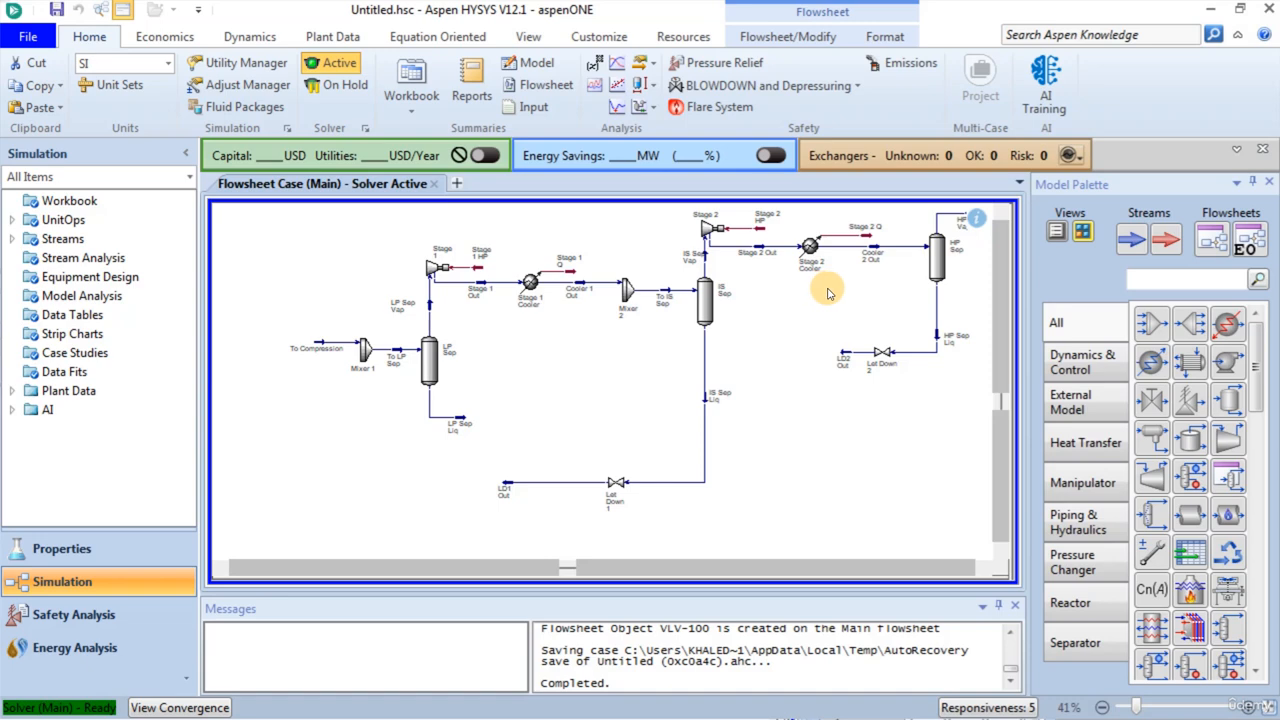
# Step: Review the Stage 2 compressor's connections, efficiency parameters and stream conditions, including the outlet pressure
pyautogui.doubleClick(704, 227)
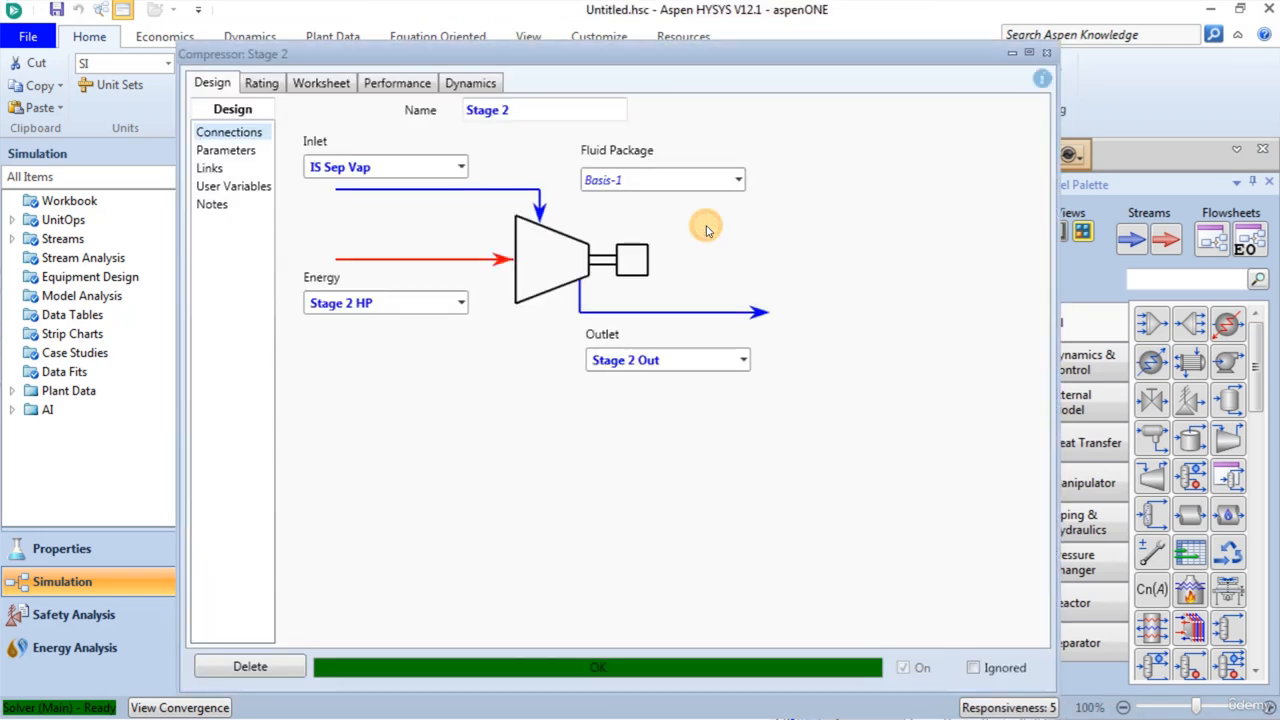
pyautogui.click(224, 150)
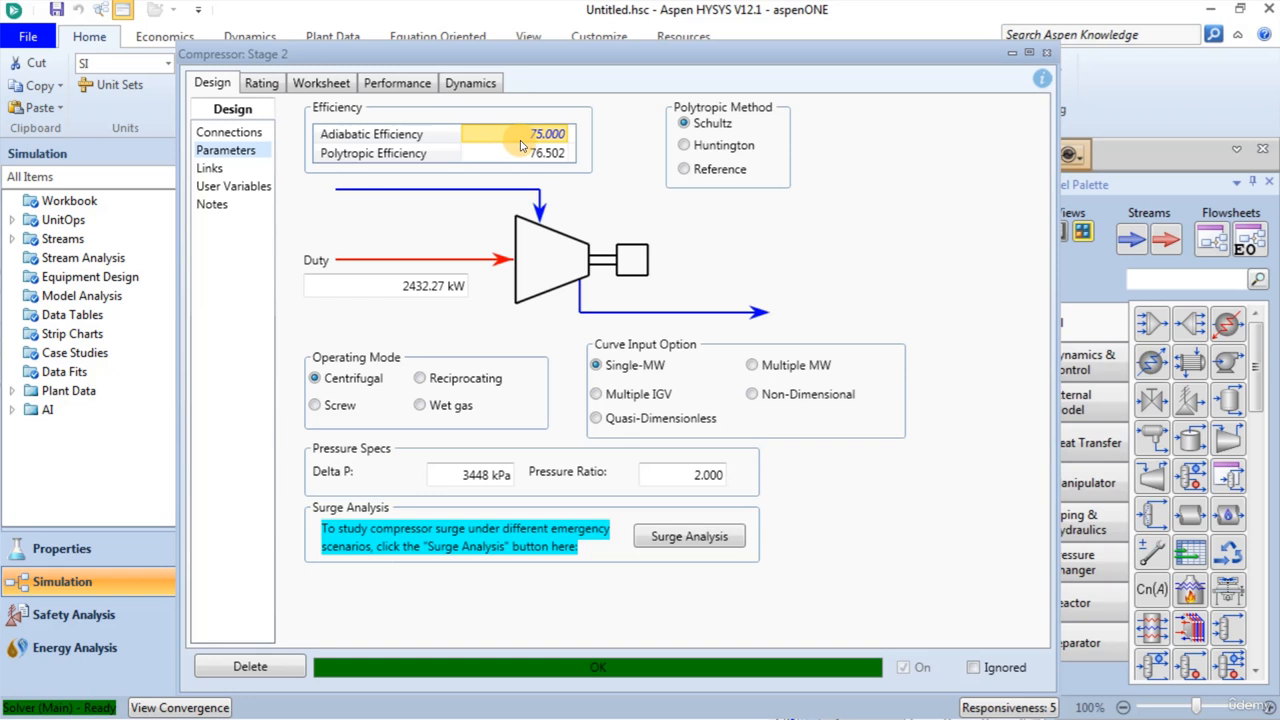
pyautogui.click(321, 84)
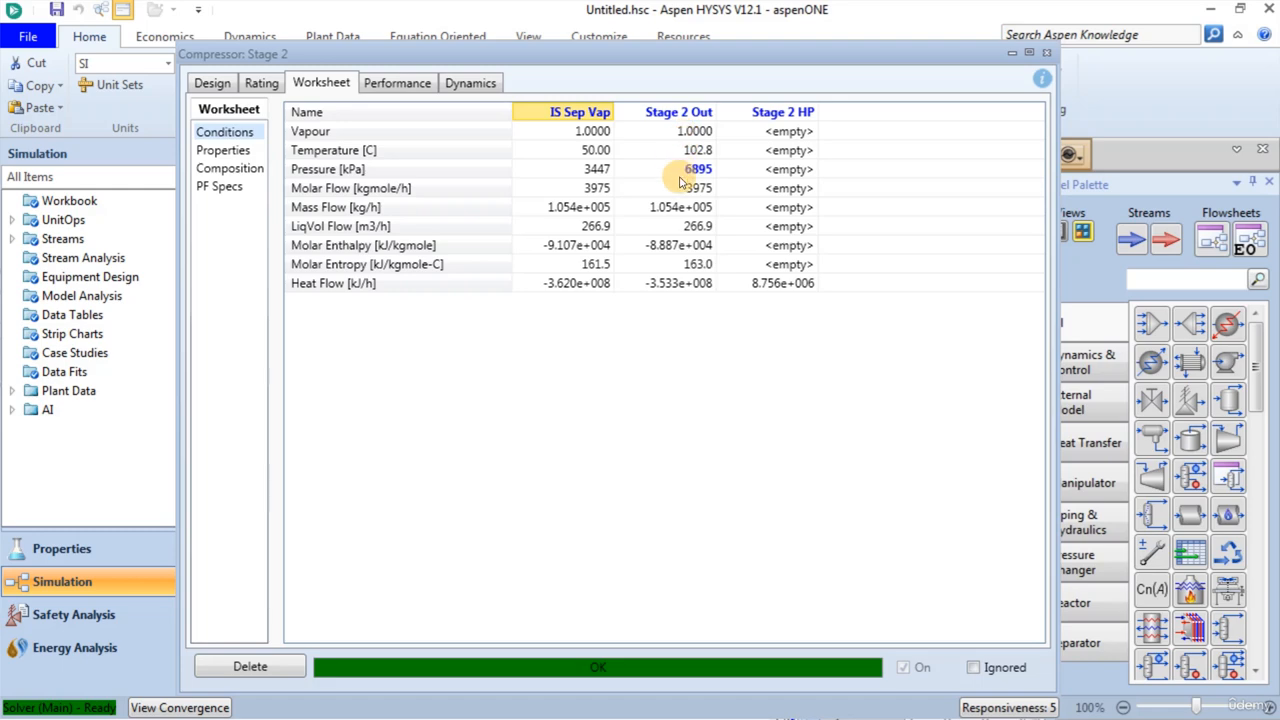
pyautogui.moveTo(688, 186)
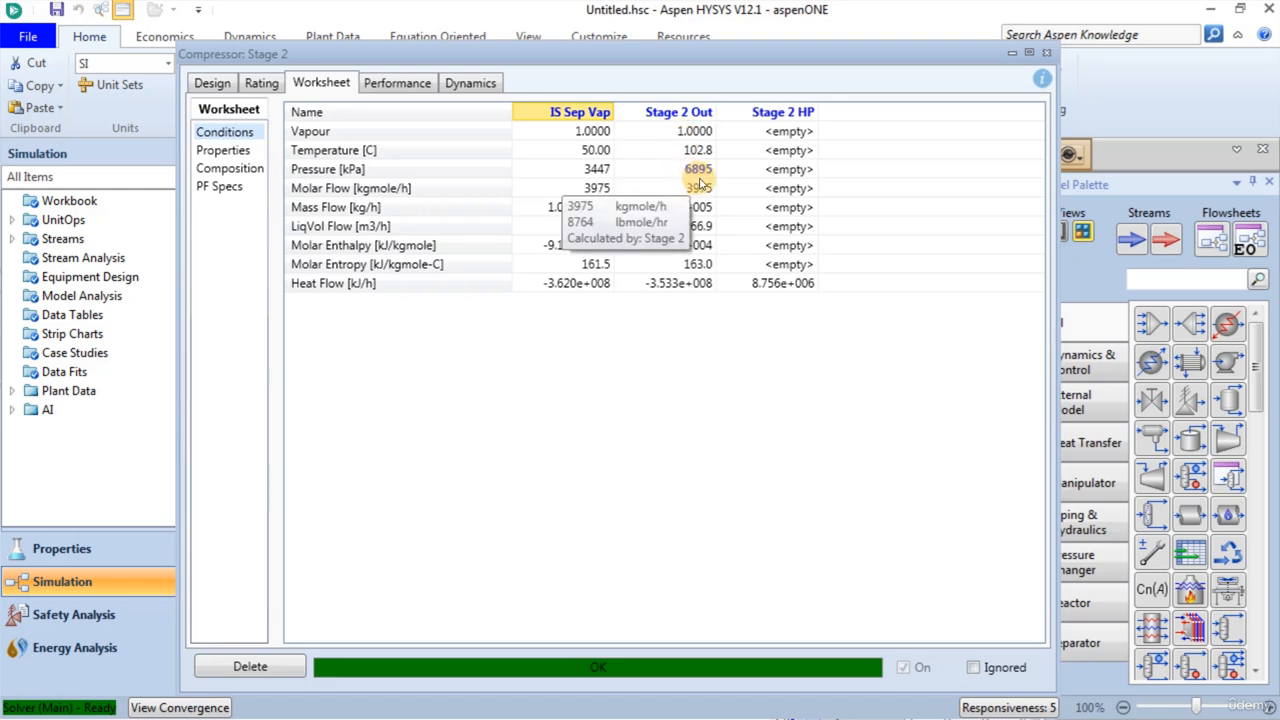
pyautogui.click(1041, 60)
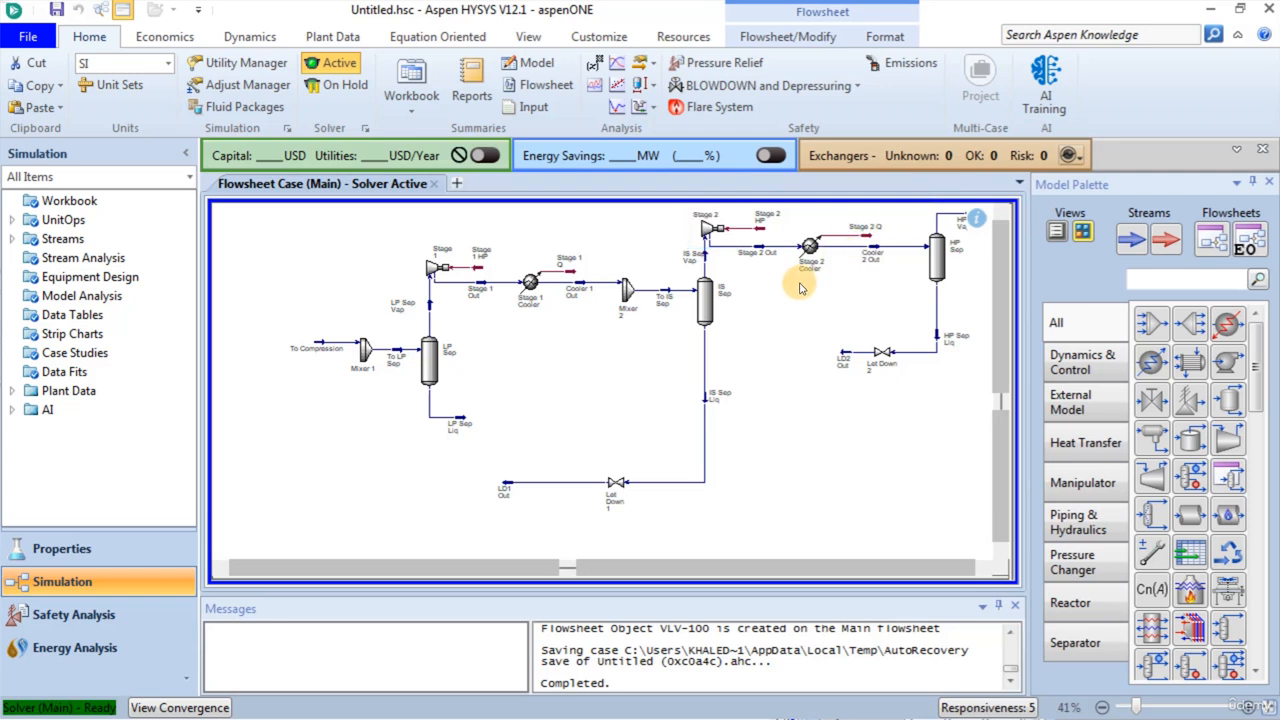
# Step: Review the Stage 2 Cooler's stream conditions and pressure drop, and inspect the stream conditions of valve Let Down 2
pyautogui.doubleClick(809, 252)
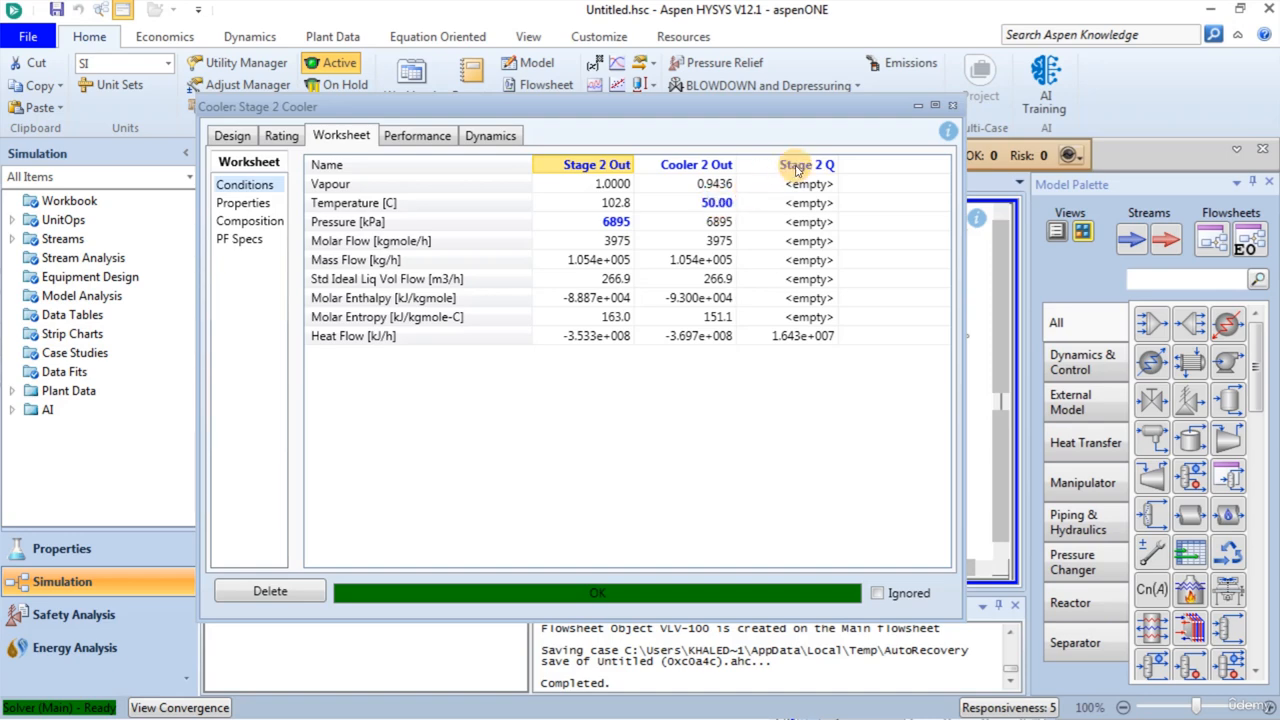
pyautogui.click(226, 135)
pyautogui.click(241, 200)
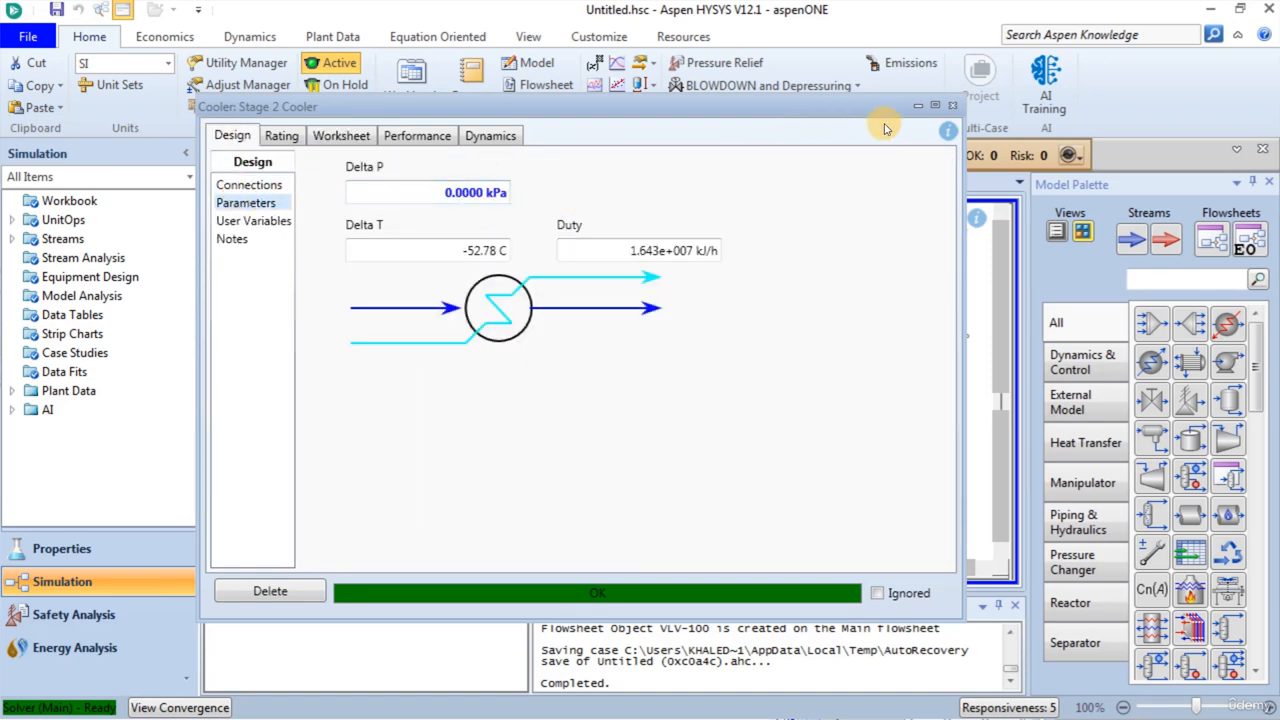
pyautogui.click(952, 105)
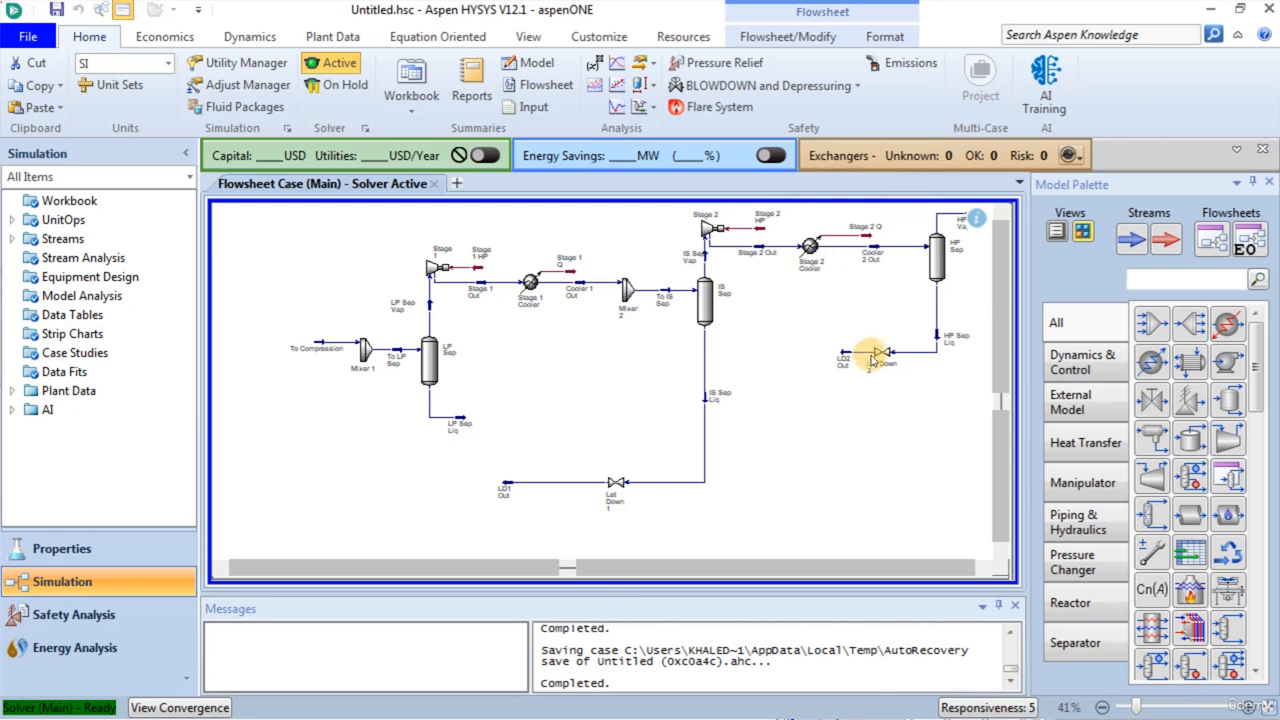
pyautogui.moveTo(875, 360)
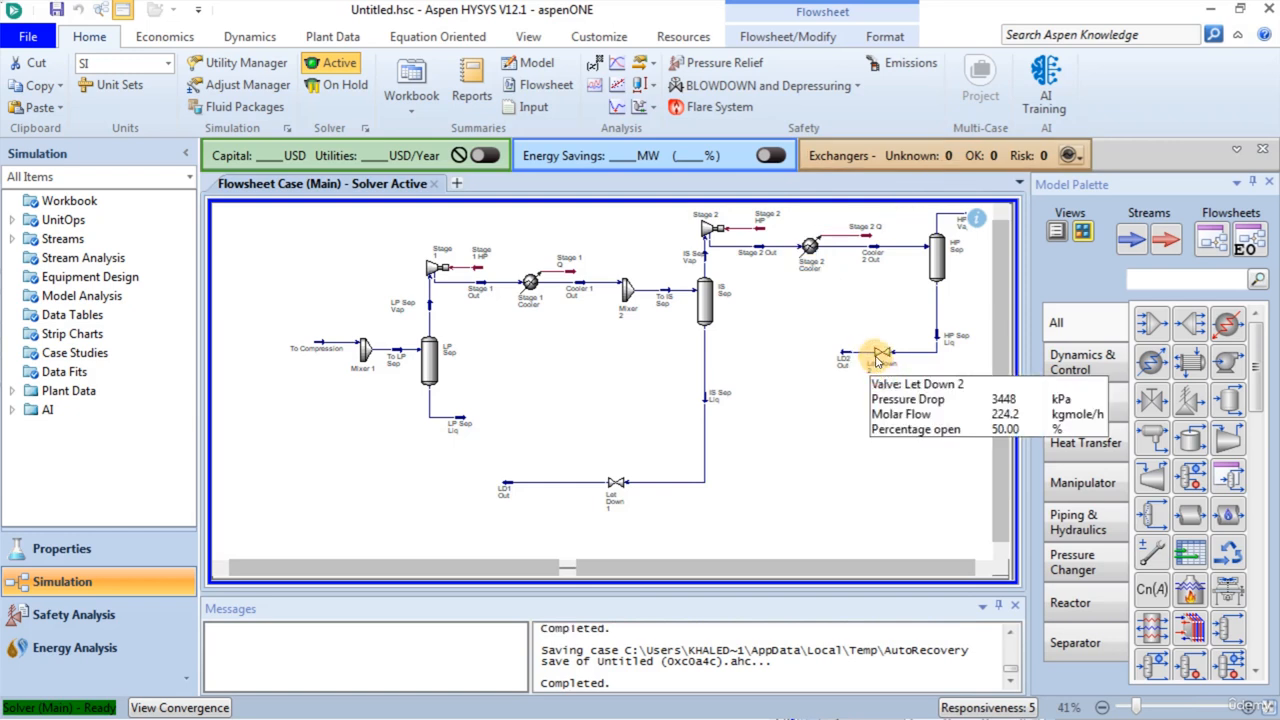
pyautogui.doubleClick(876, 357)
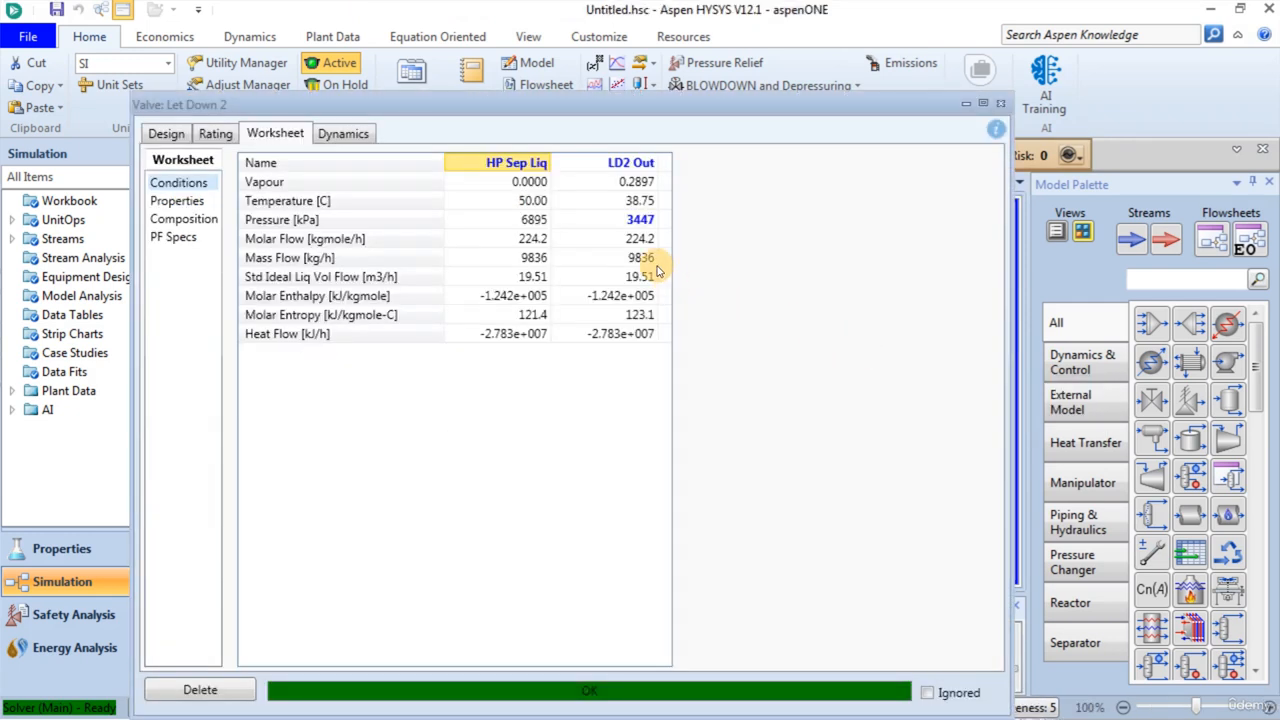
pyautogui.moveTo(625, 230)
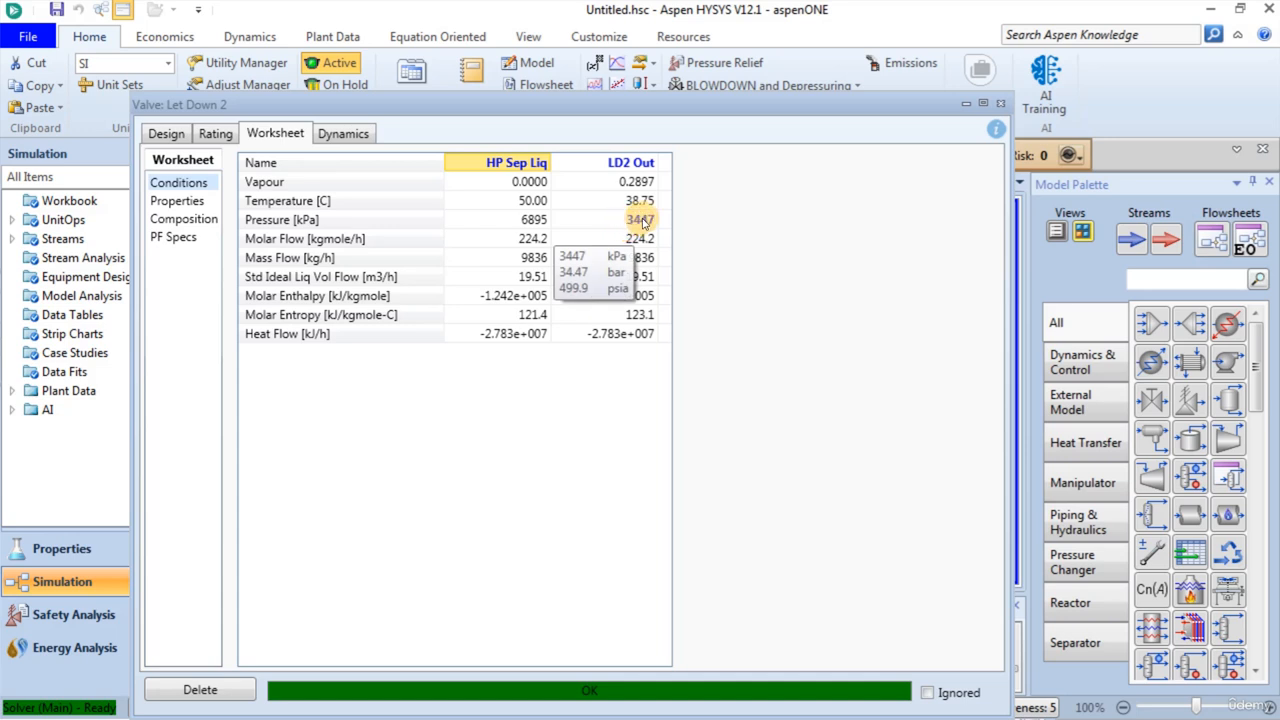
pyautogui.click(999, 103)
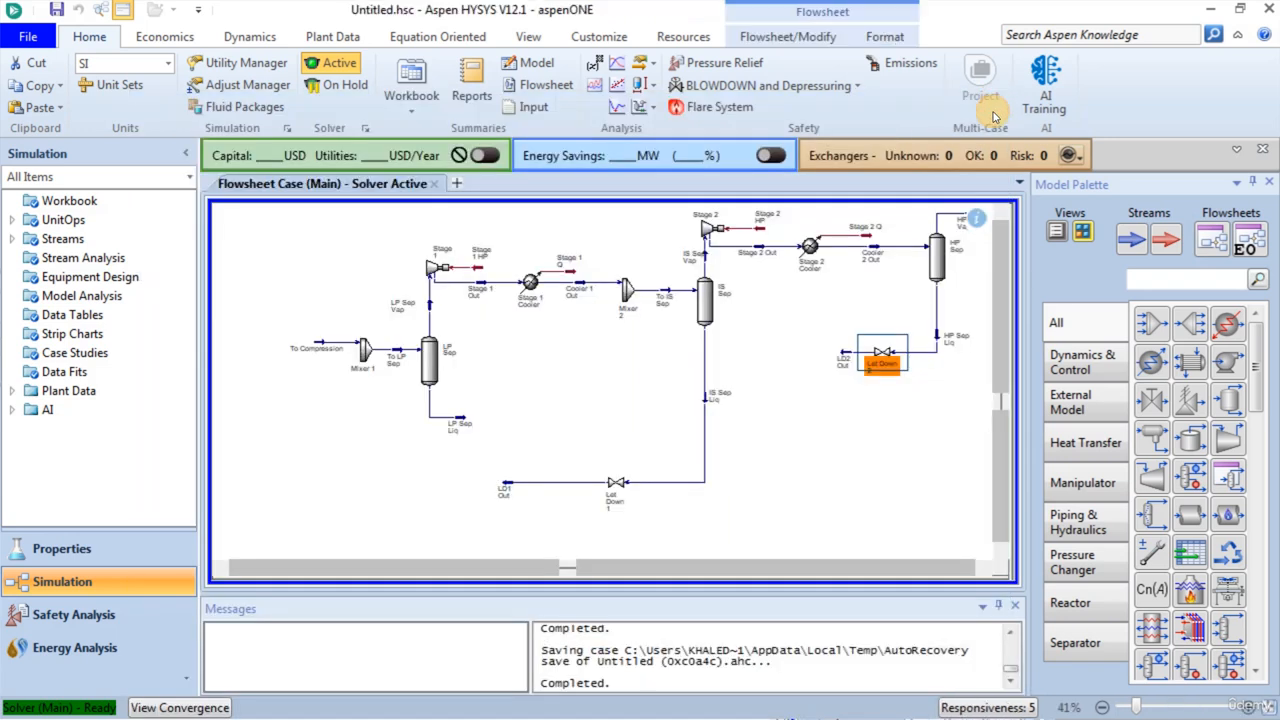
pyautogui.click(838, 407)
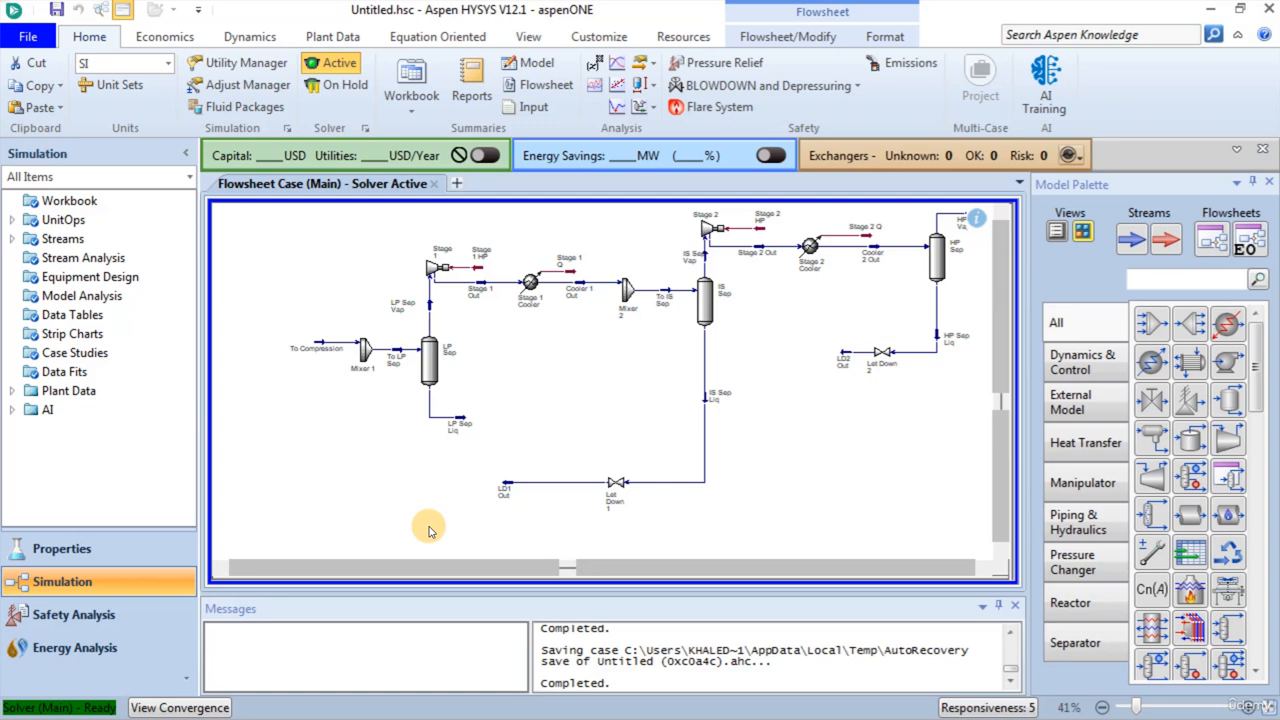
# Step: Connect recycle RCY-1 with LD1 Out as inlet and a new outlet stream RCY-1 Out, and check its iteration monitor
pyautogui.click(428, 531)
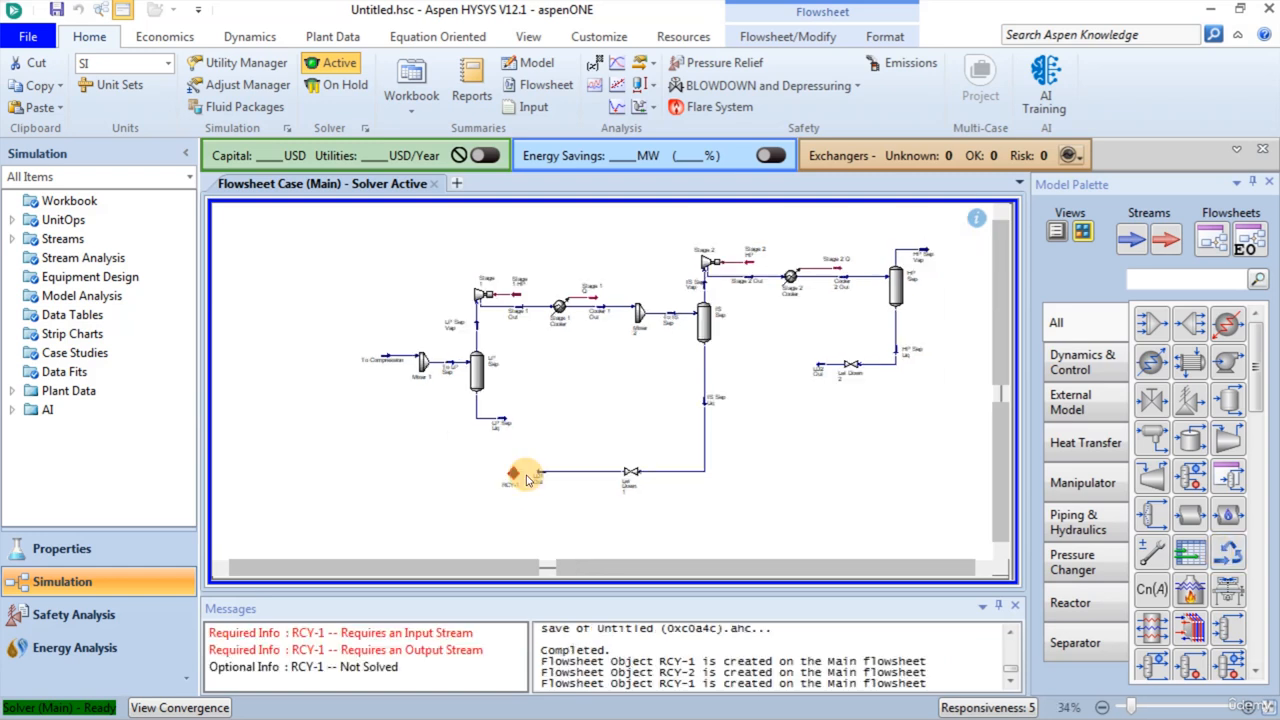
pyautogui.click(516, 472)
pyautogui.doubleClick(521, 471)
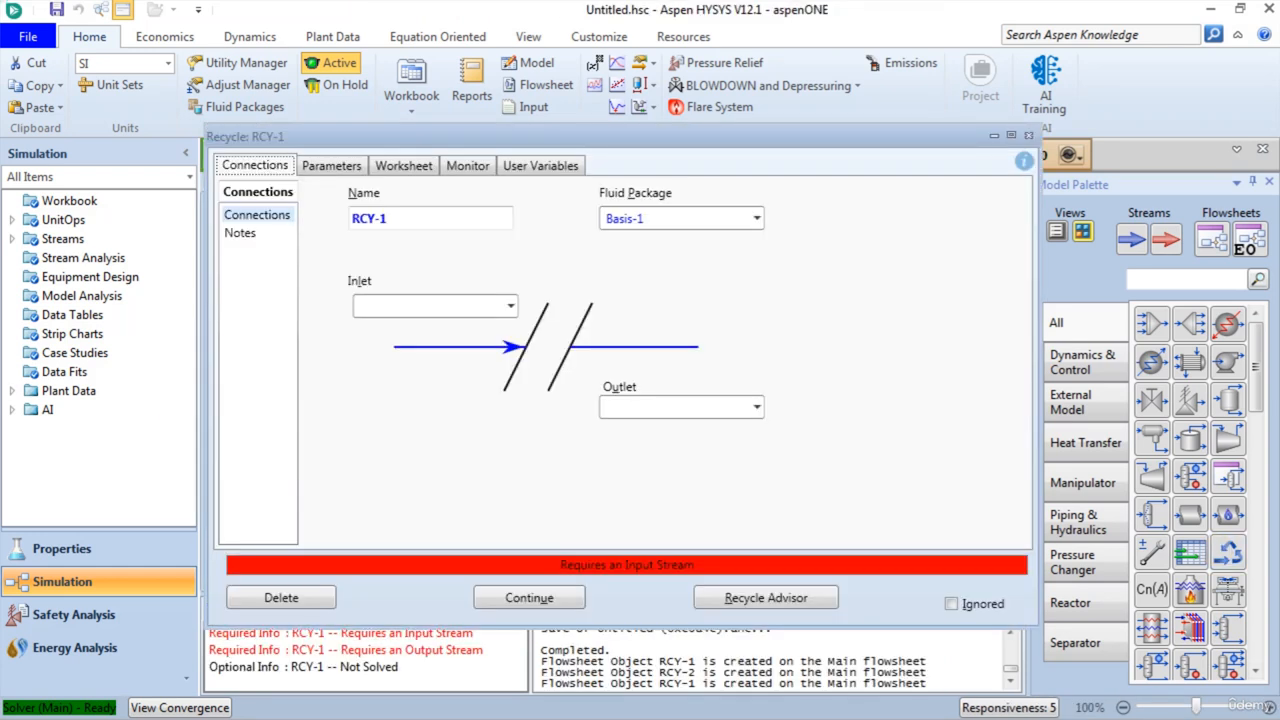
pyautogui.click(508, 308)
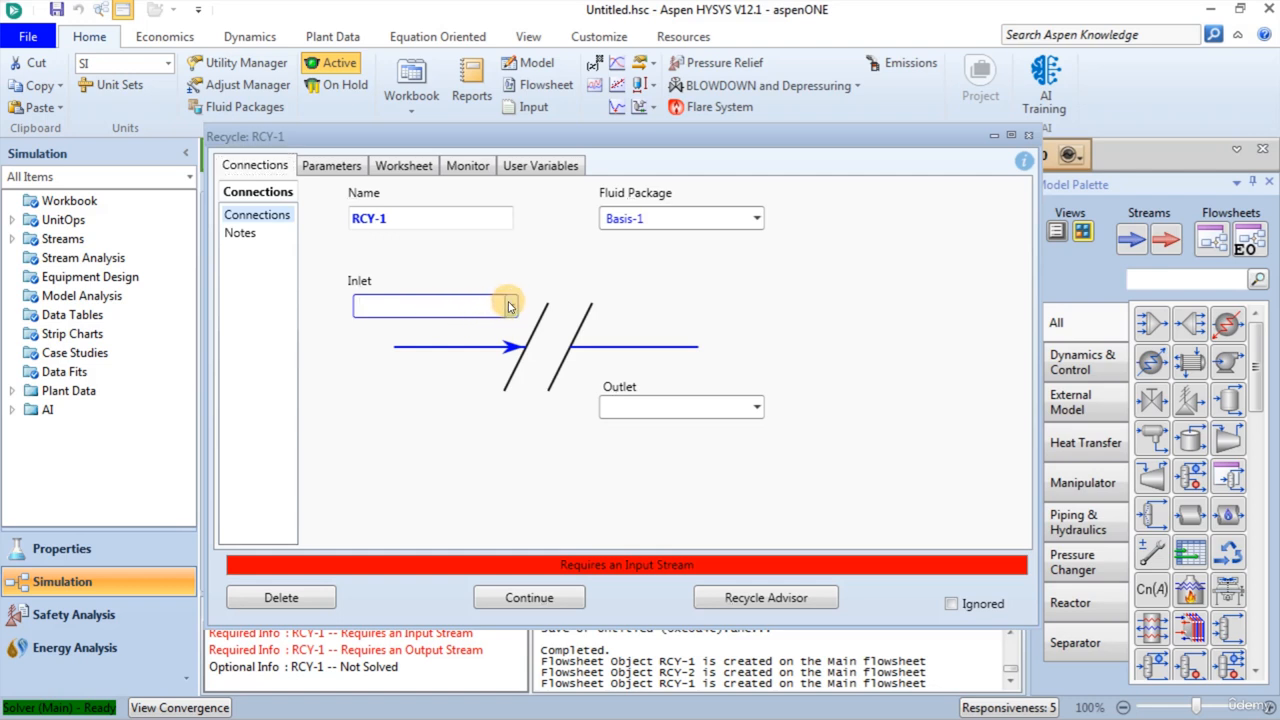
pyautogui.click(508, 306)
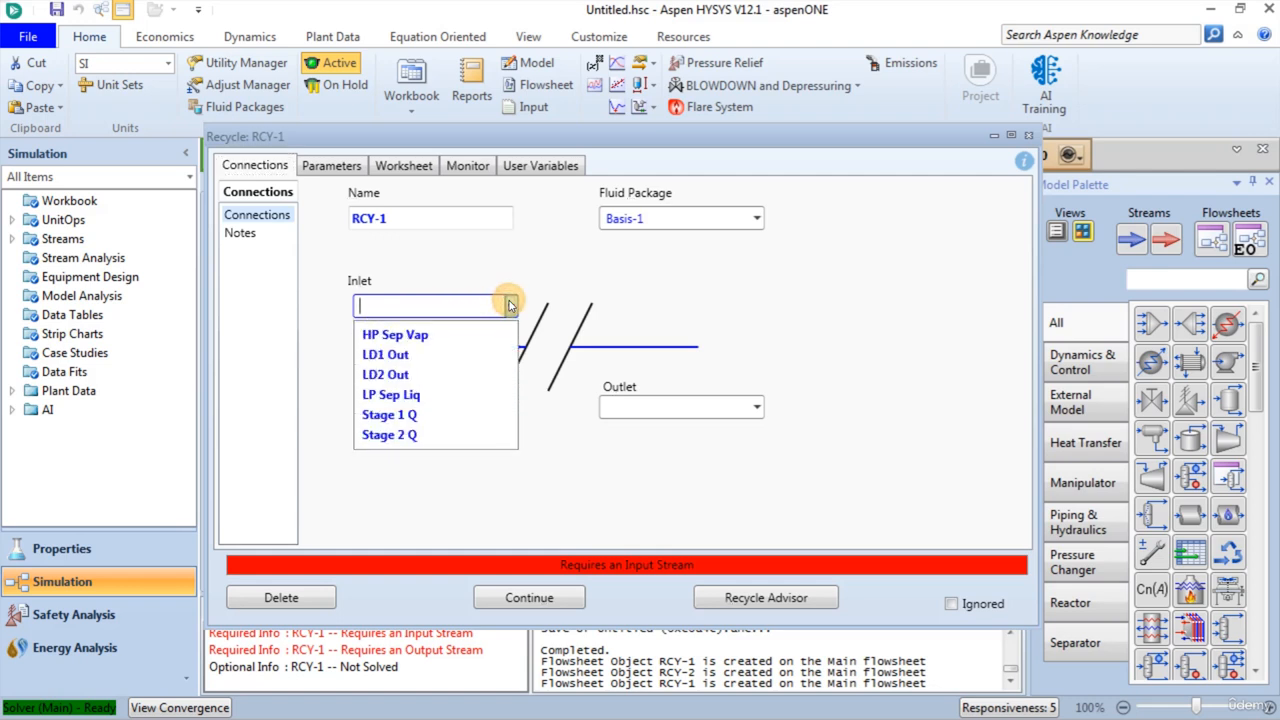
pyautogui.click(385, 355)
pyautogui.click(634, 409)
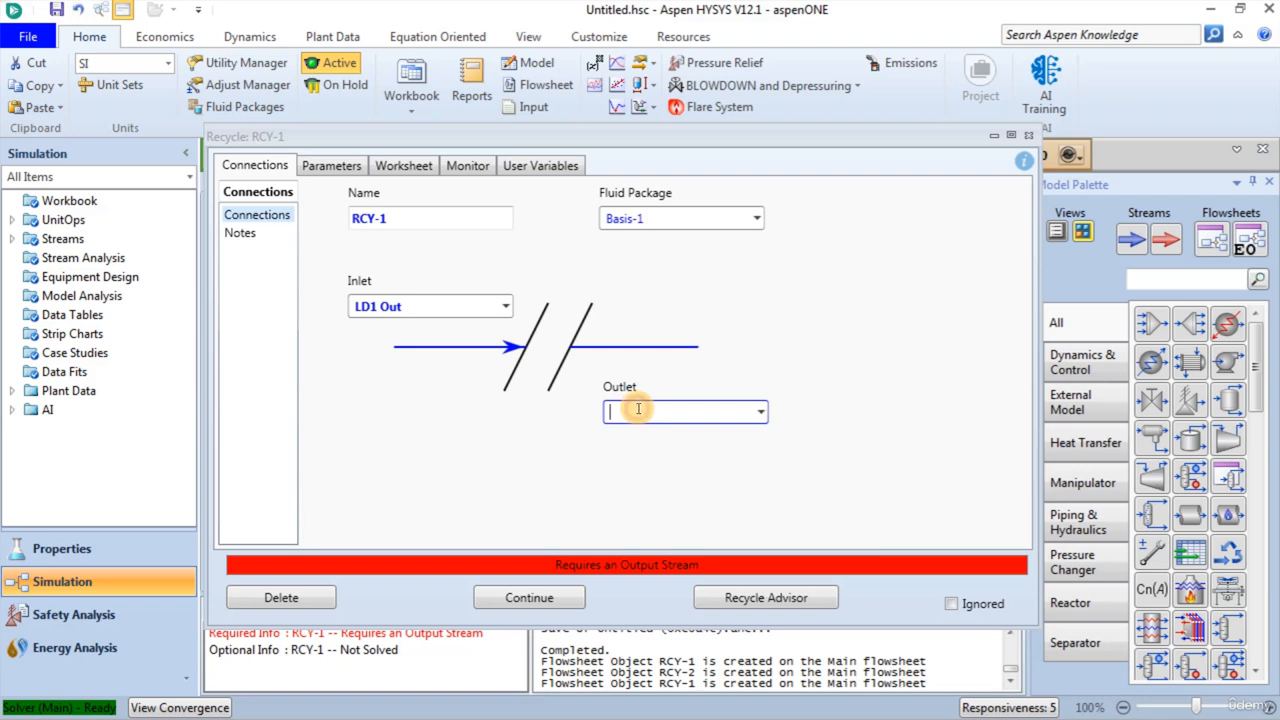
pyautogui.write('RCY-1 Out')
pyautogui.press('Return')
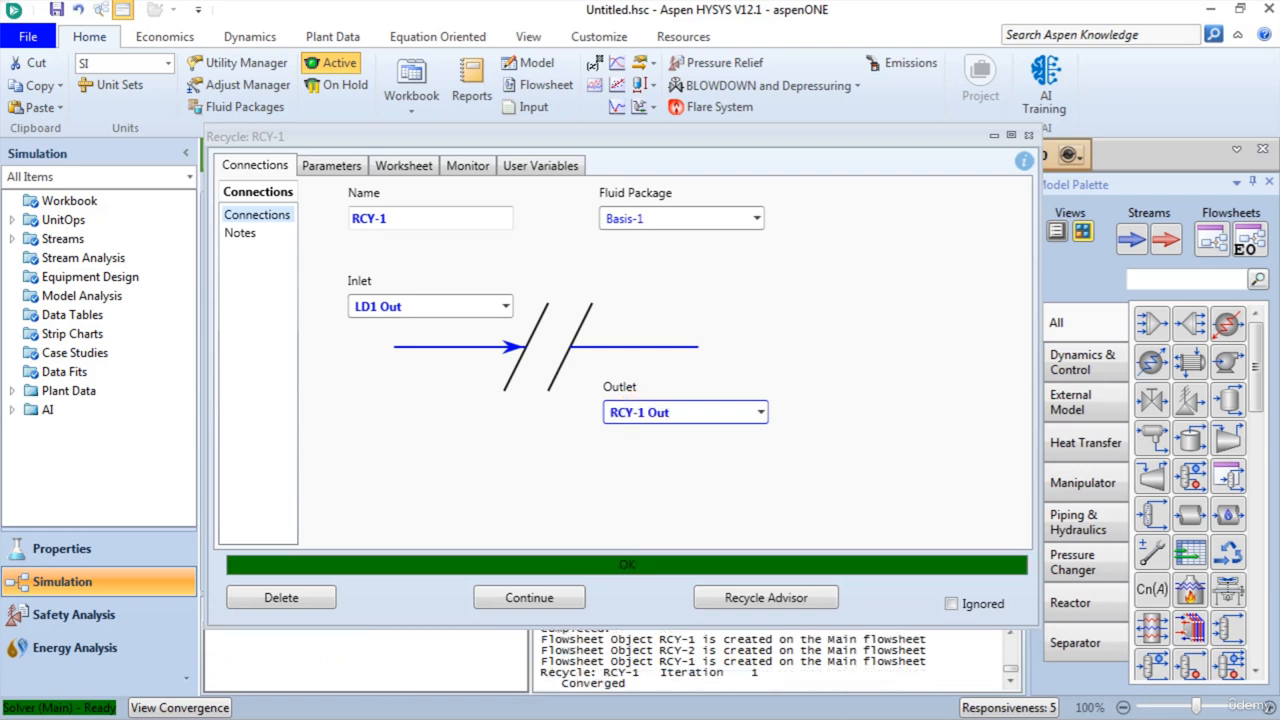
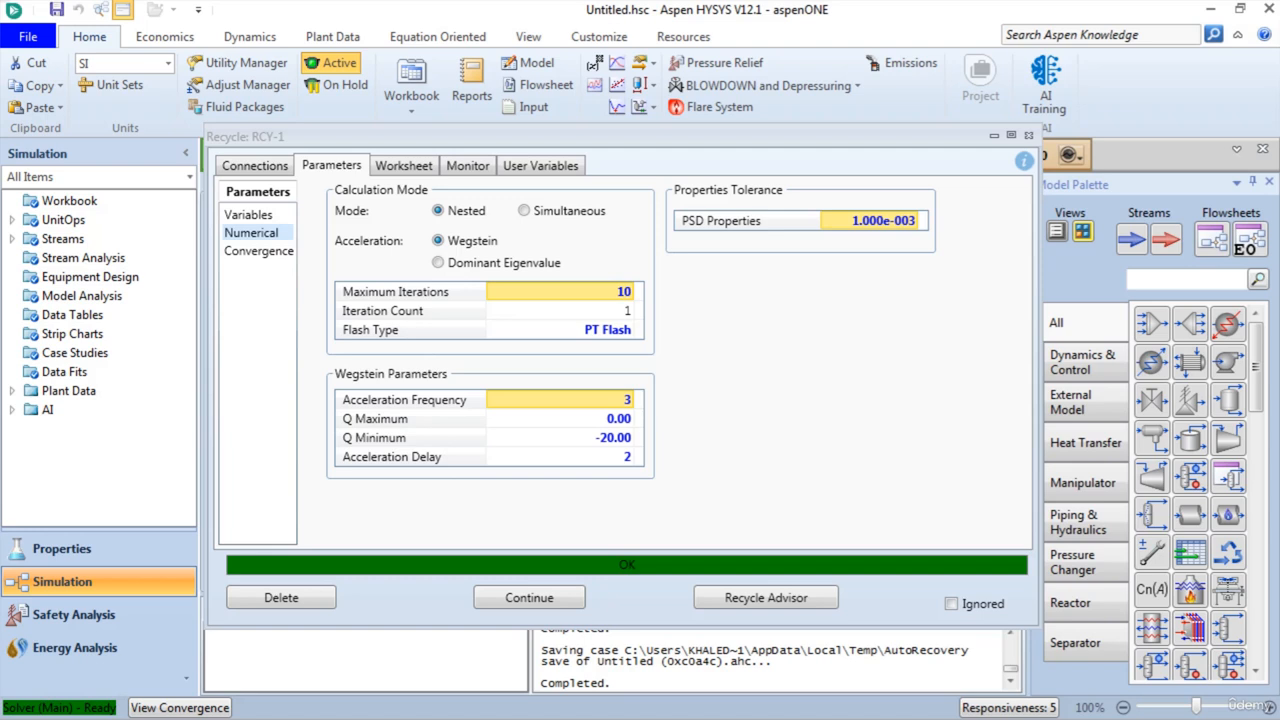
pyautogui.click(454, 166)
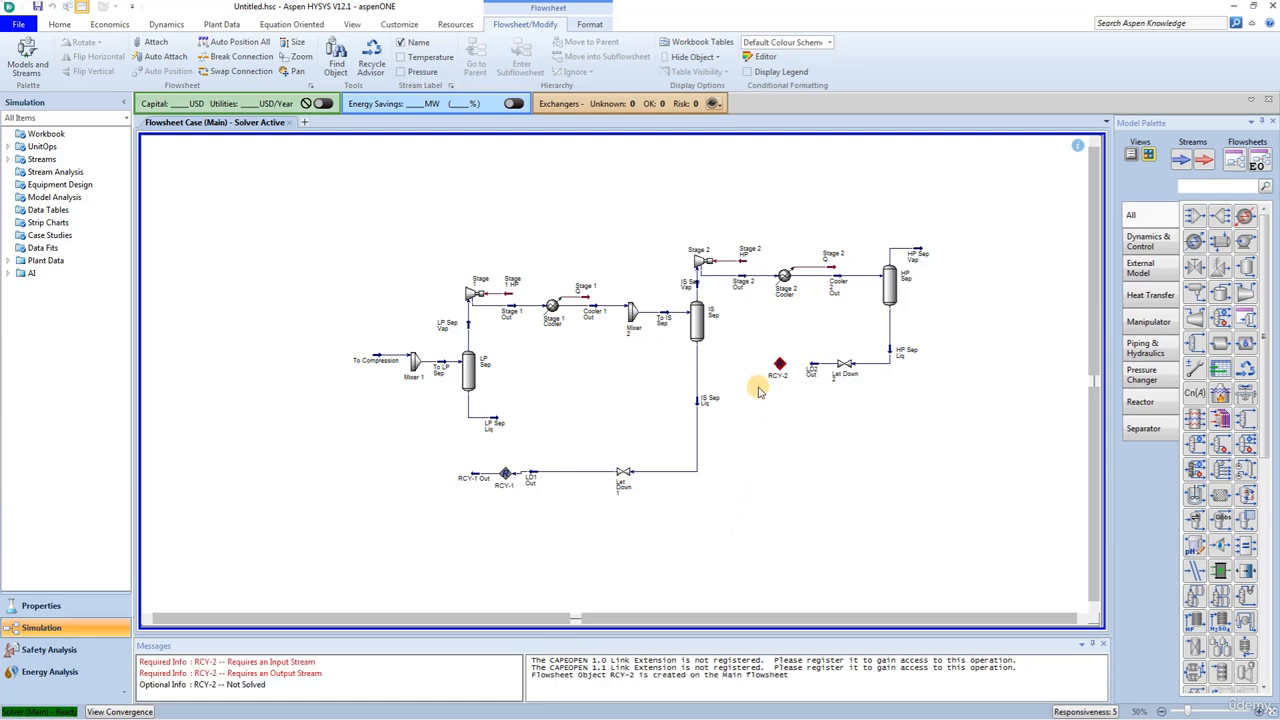
# Step: Connect recycle RCY-2 with LD2 Out as its inlet and a new outlet stream RCY-2 Out
pyautogui.click(778, 370)
pyautogui.doubleClick(778, 370)
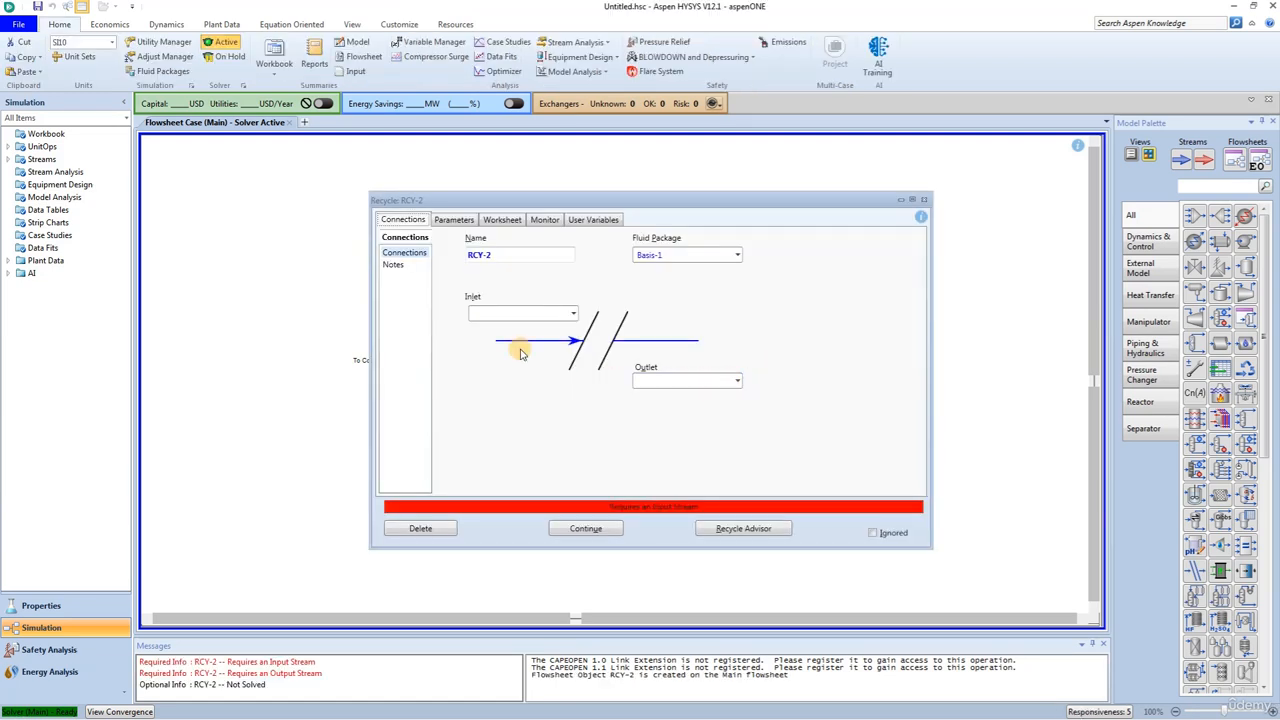
pyautogui.click(572, 315)
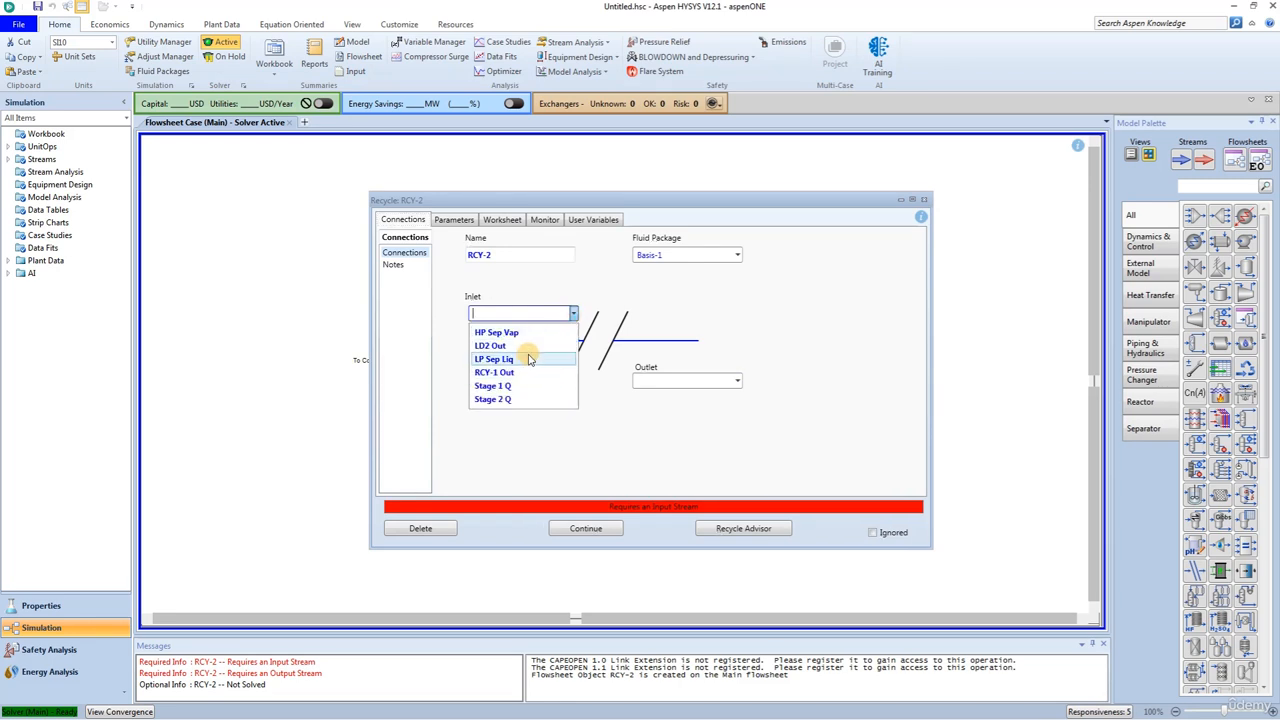
pyautogui.click(524, 345)
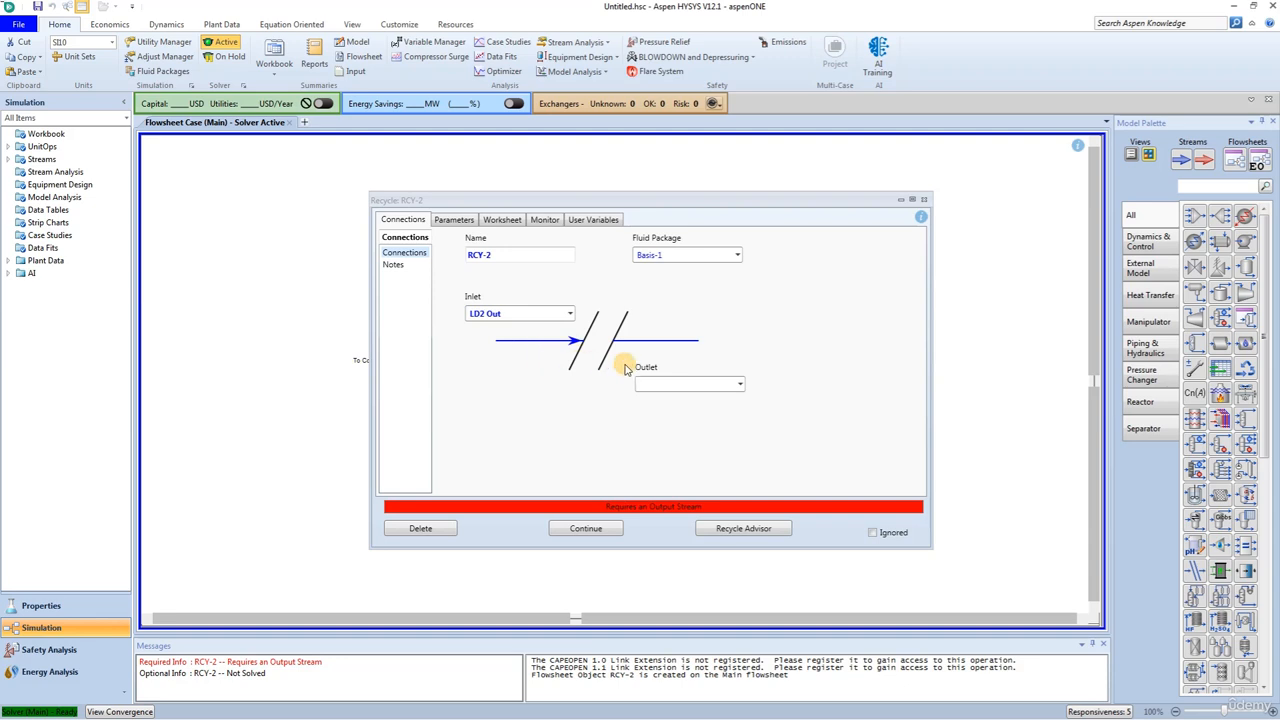
pyautogui.click(688, 384)
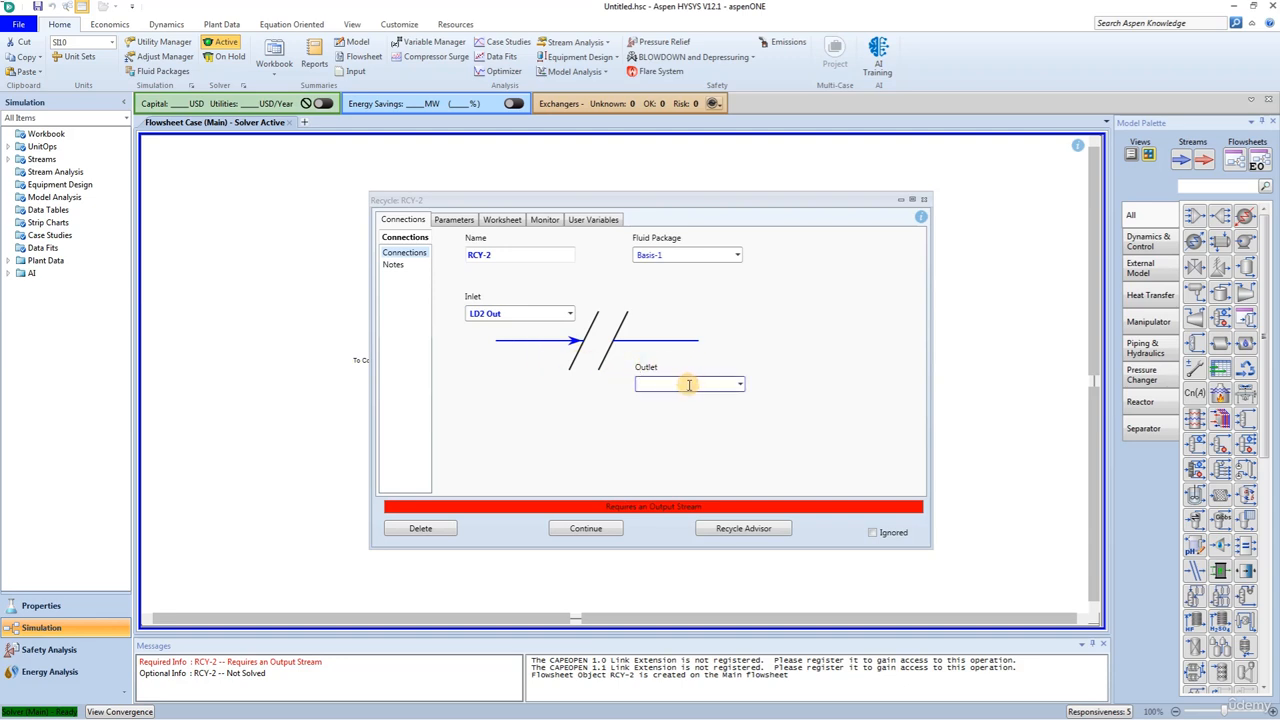
pyautogui.write('RCY-2 Out')
pyautogui.press('Return')
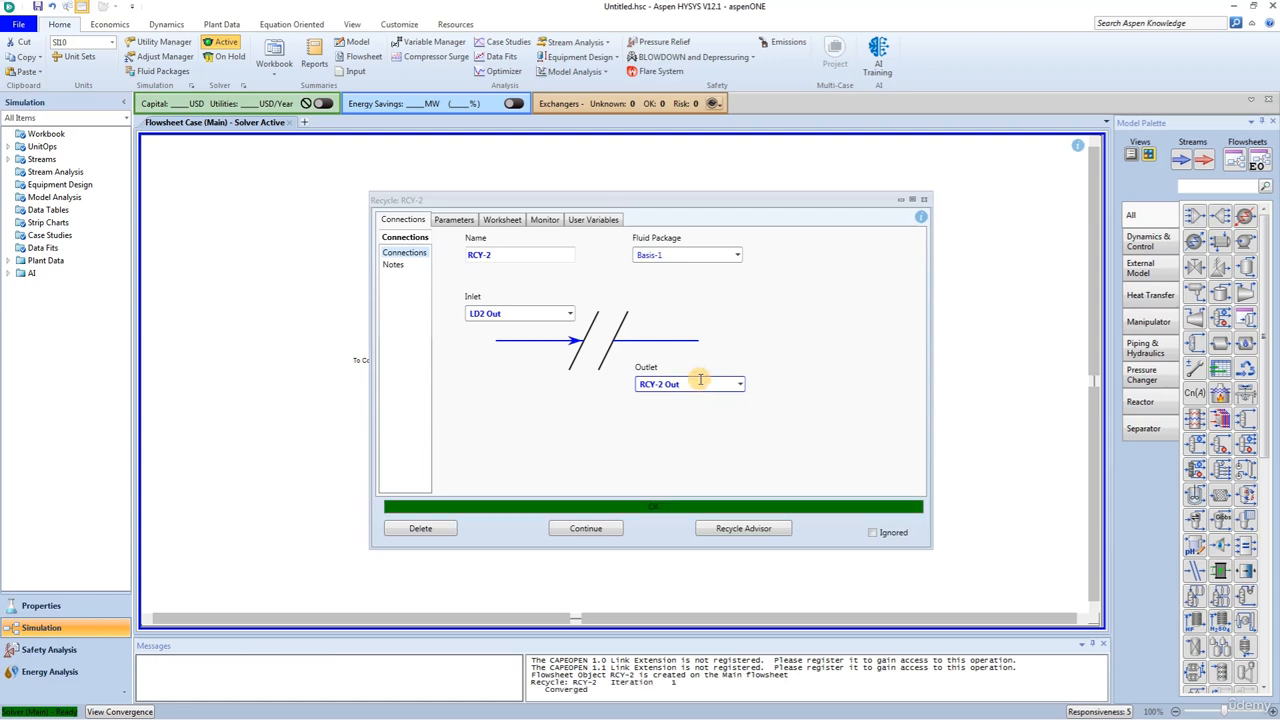
pyautogui.click(926, 201)
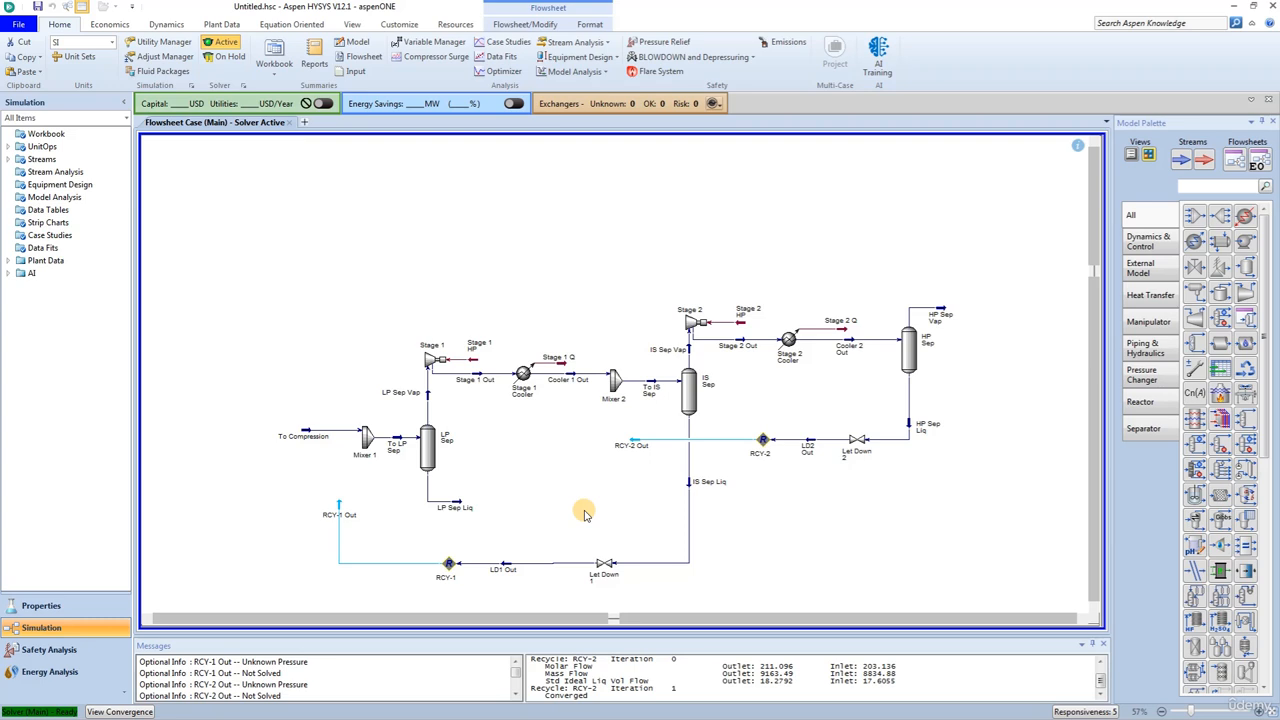
# Step: Add the recycled stream RCY-1 Out as a second inlet of Mixer 1
pyautogui.doubleClick(362, 440)
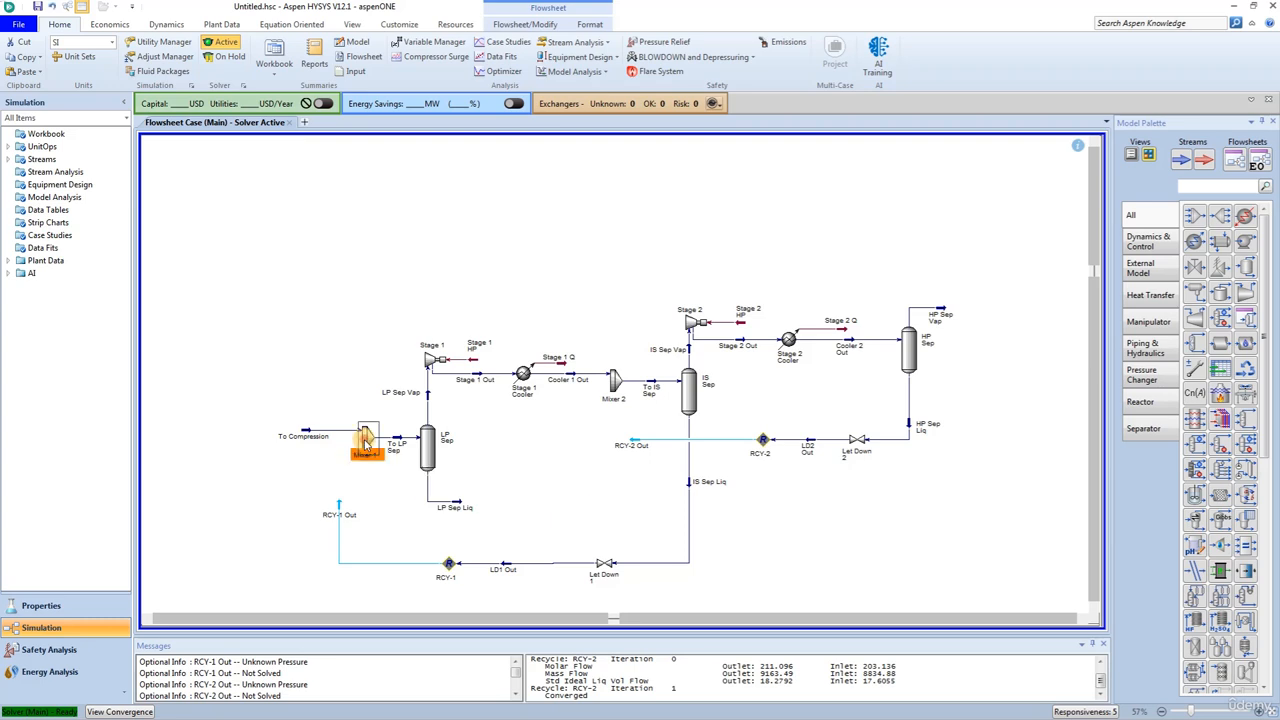
pyautogui.click(930, 235)
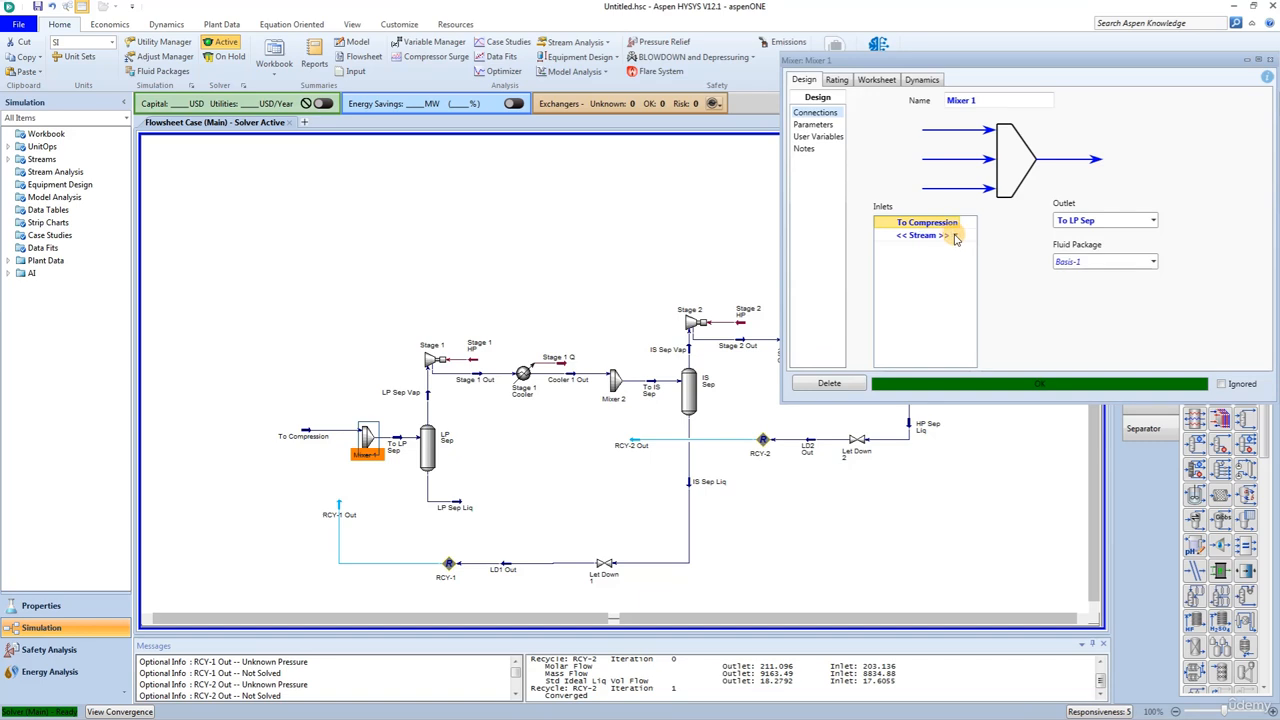
pyautogui.click(956, 235)
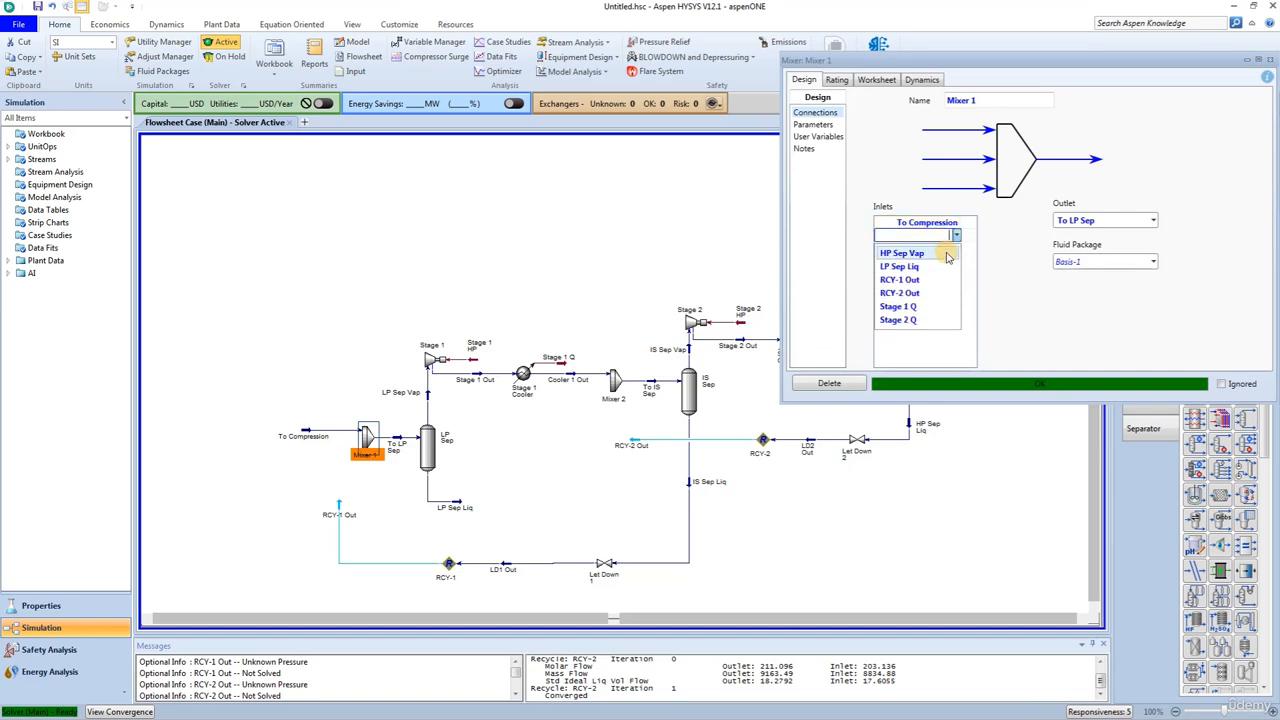
pyautogui.click(900, 281)
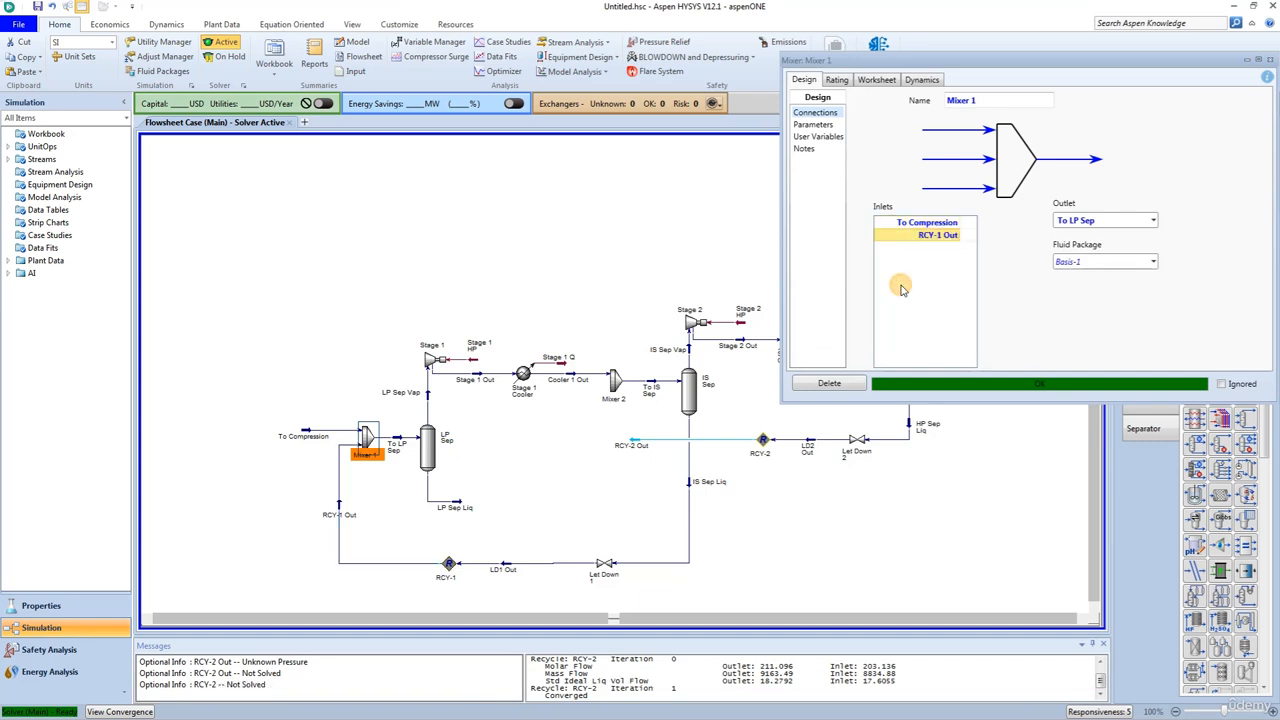
pyautogui.click(1268, 62)
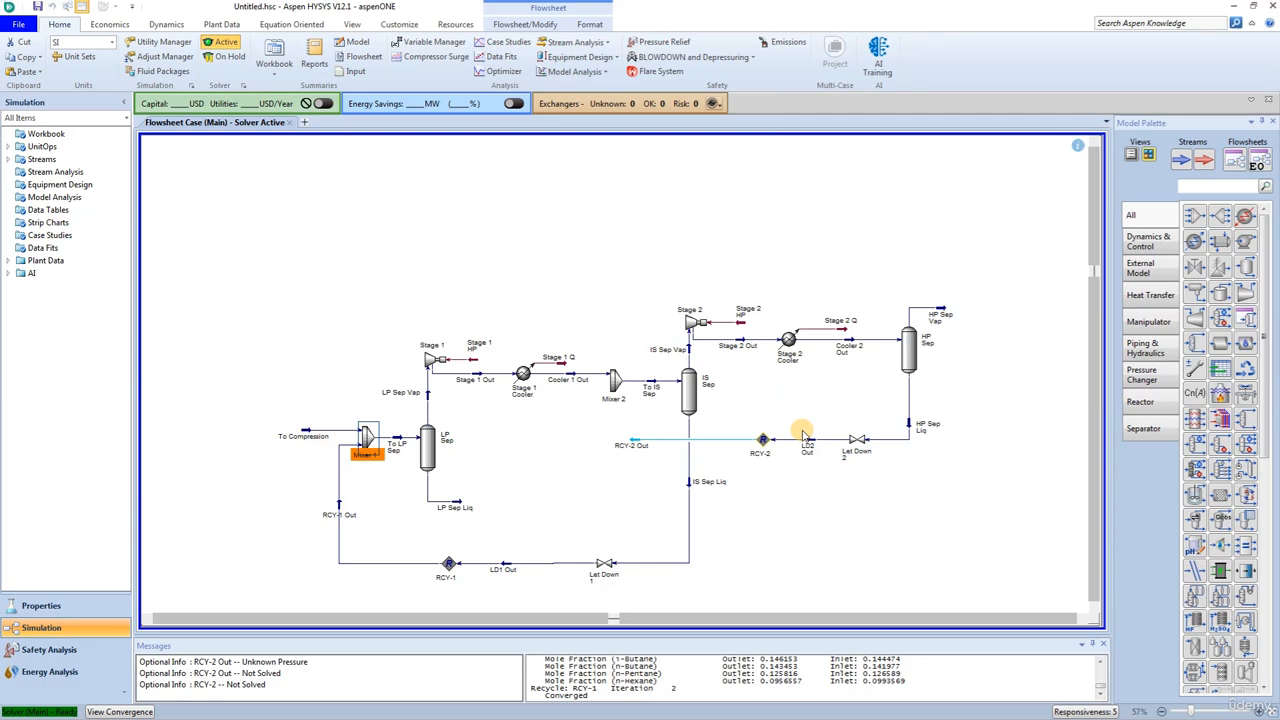
# Step: Add the recycled stream RCY-2 Out as a second inlet of Mixer 2
pyautogui.doubleClick(616, 380)
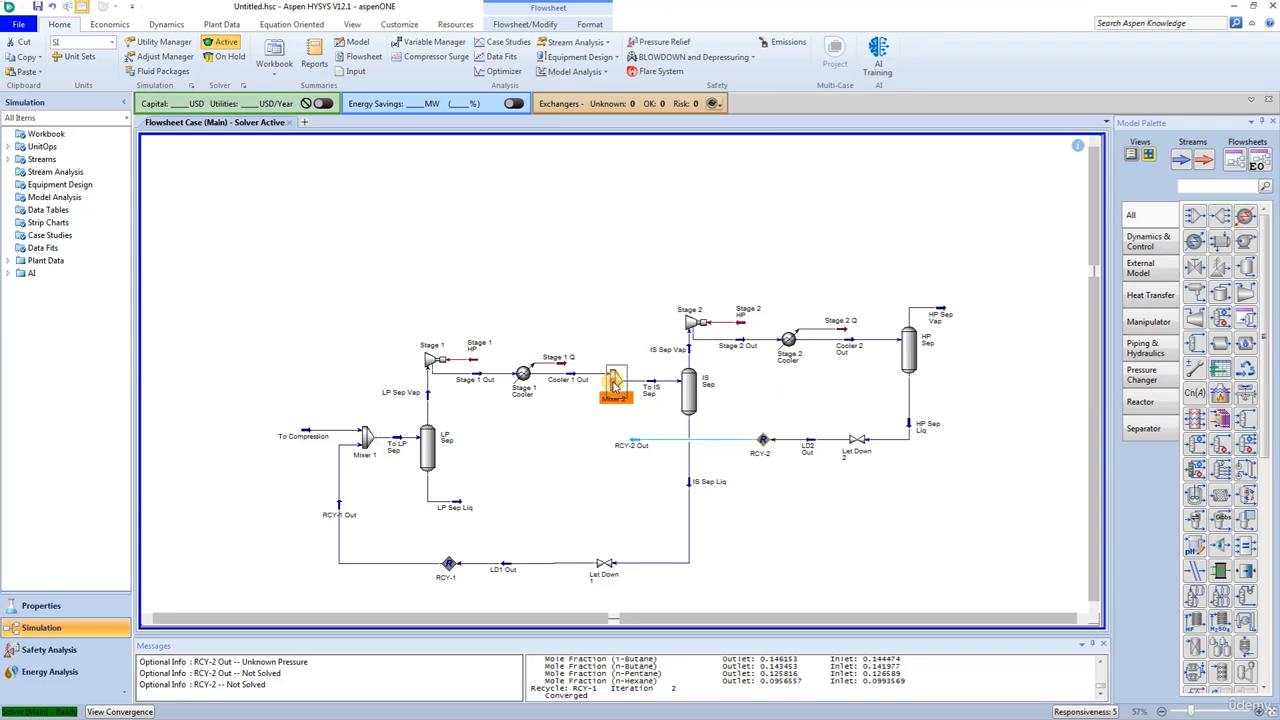
pyautogui.click(945, 236)
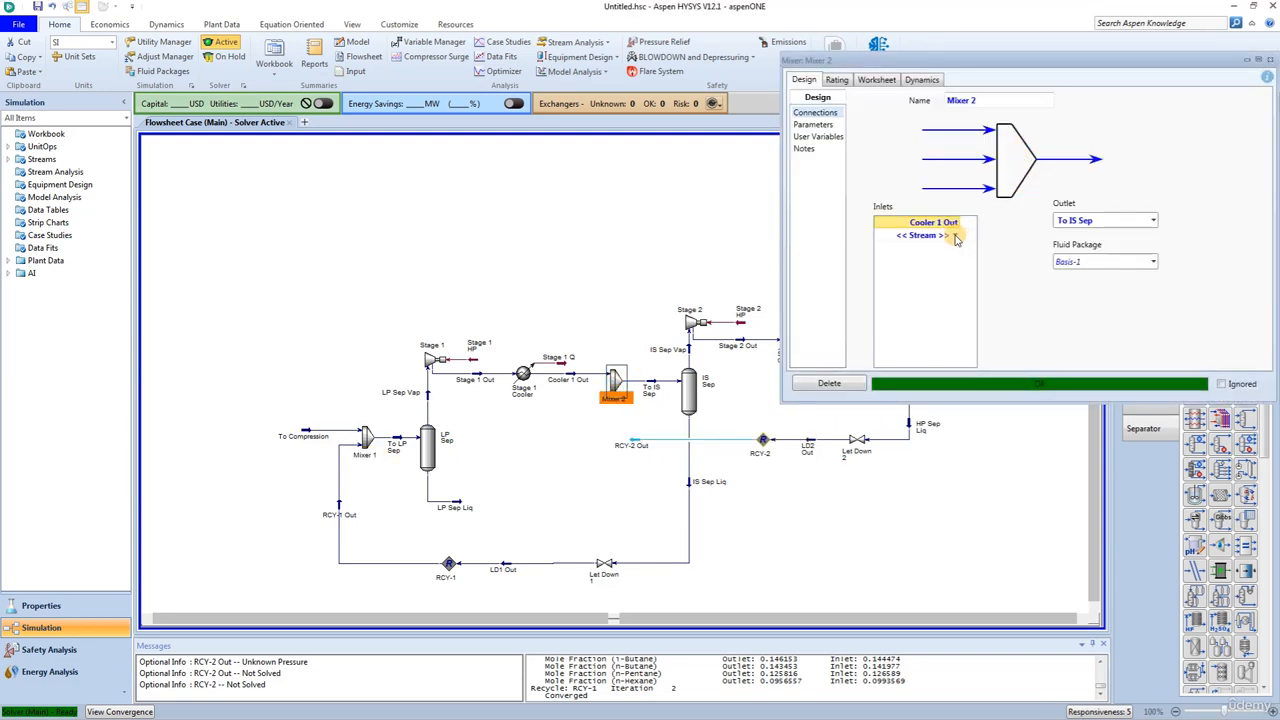
pyautogui.click(955, 237)
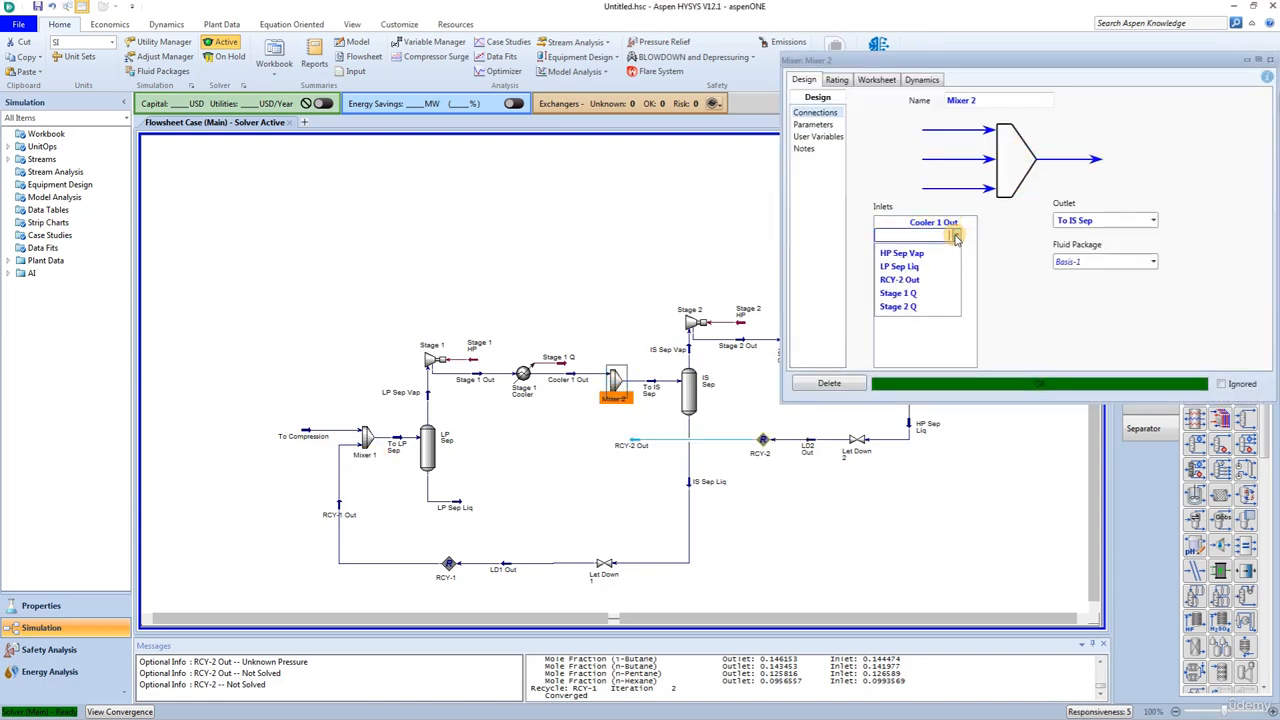
pyautogui.click(910, 282)
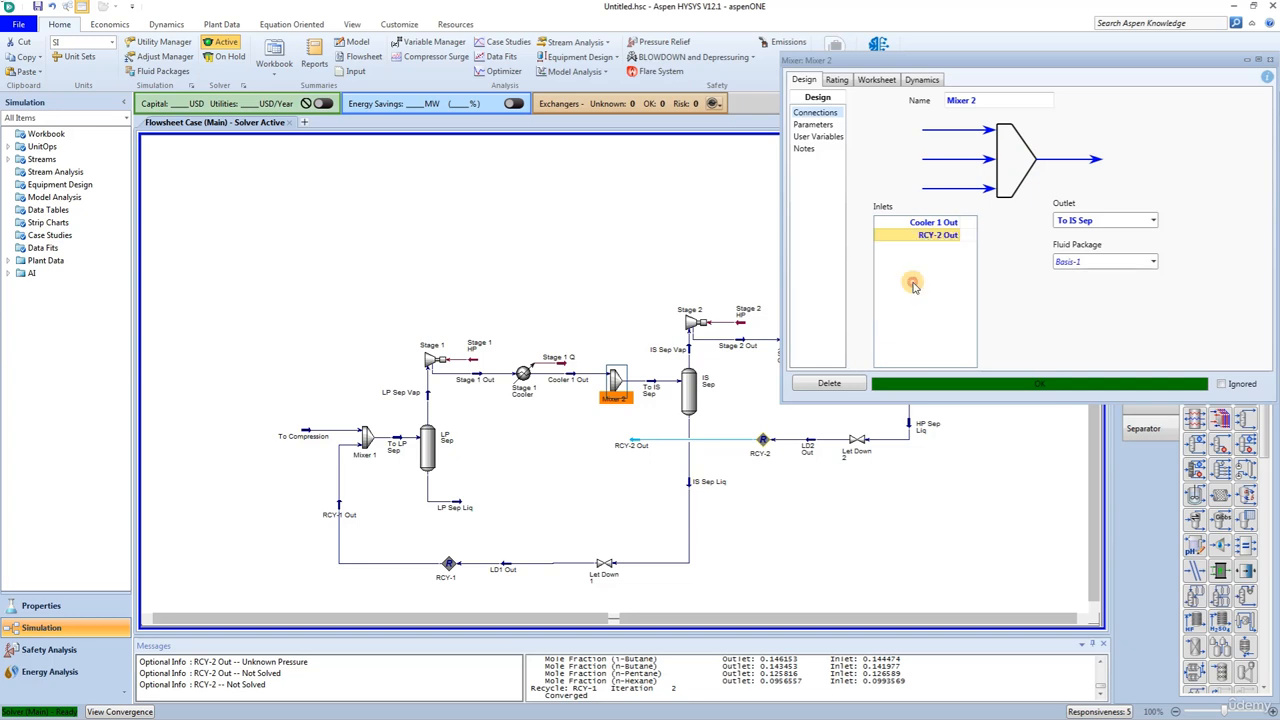
pyautogui.click(1270, 61)
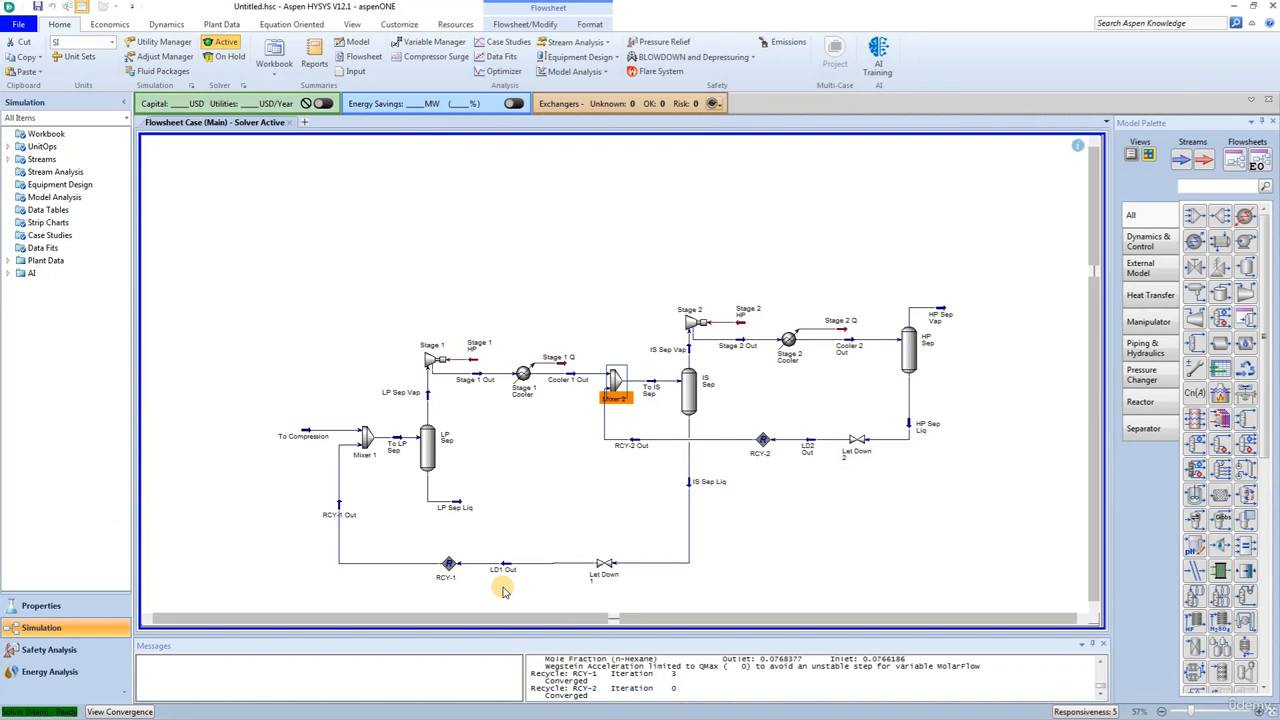
# Step: Review RCY-1's variable sensitivities and transfer directions, particularly those for composition, flow and pressure
pyautogui.doubleClick(449, 565)
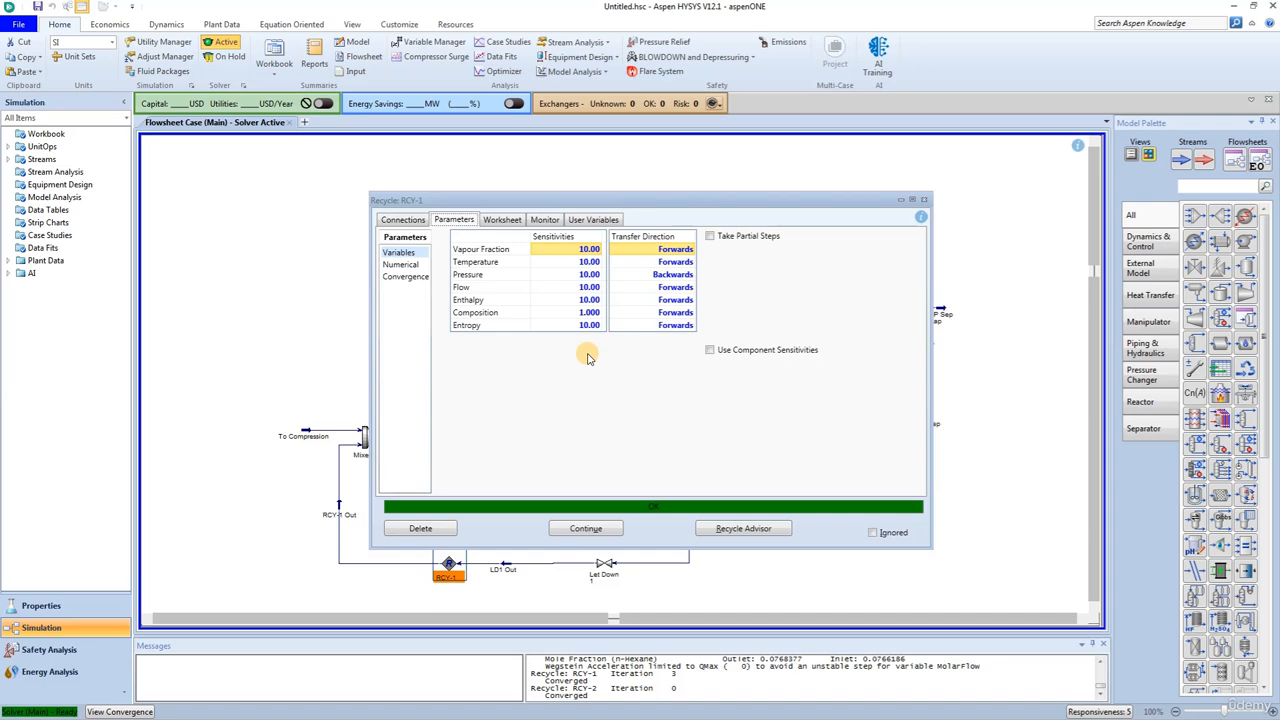
pyautogui.click(588, 313)
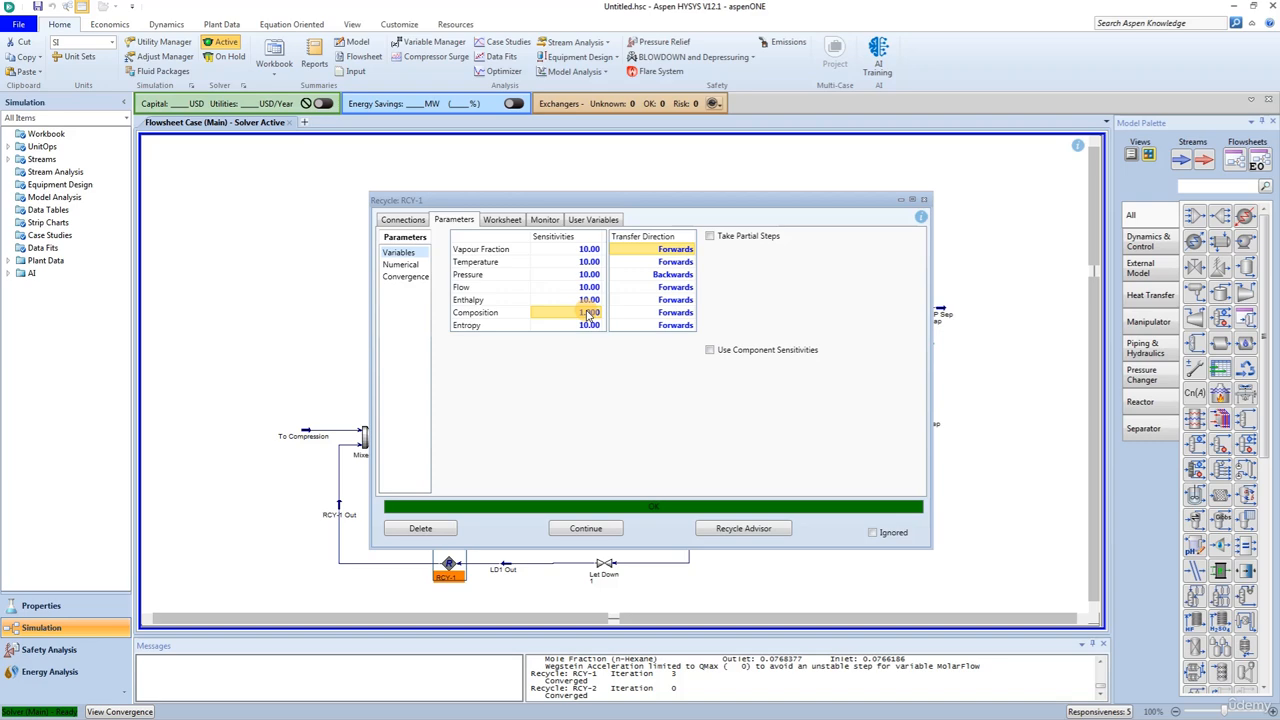
pyautogui.click(662, 287)
pyautogui.click(661, 278)
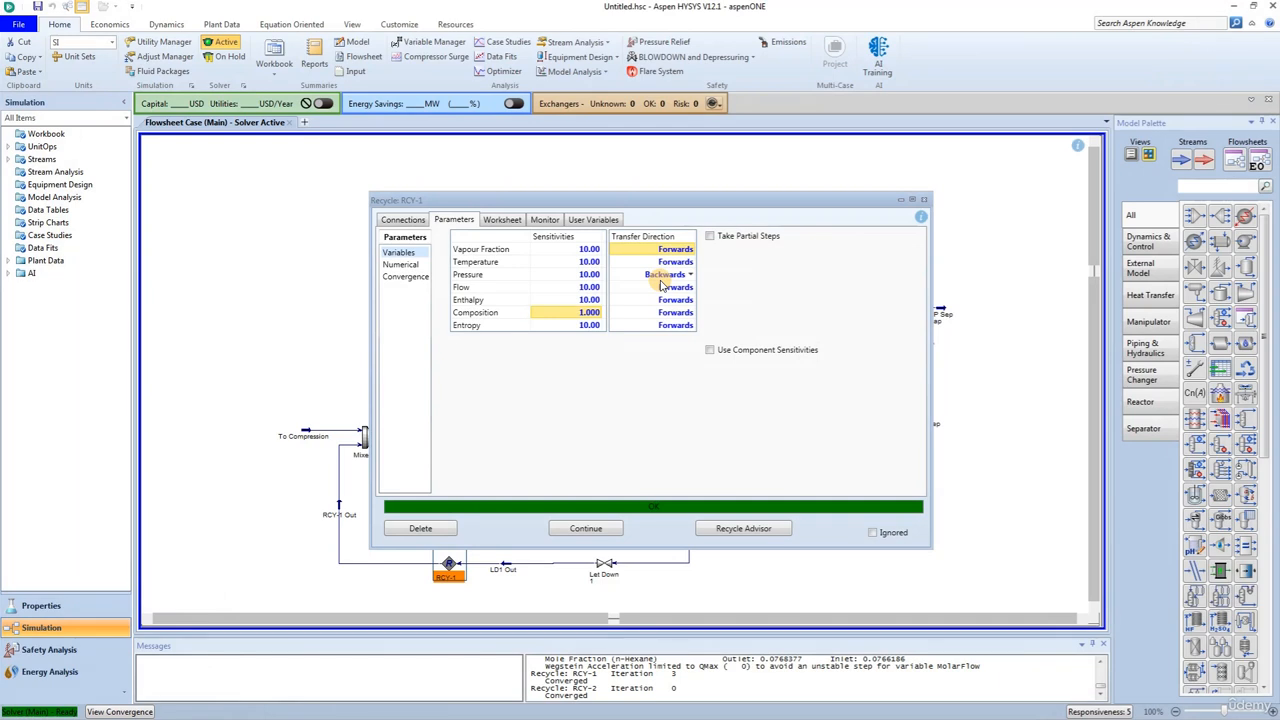
pyautogui.click(924, 200)
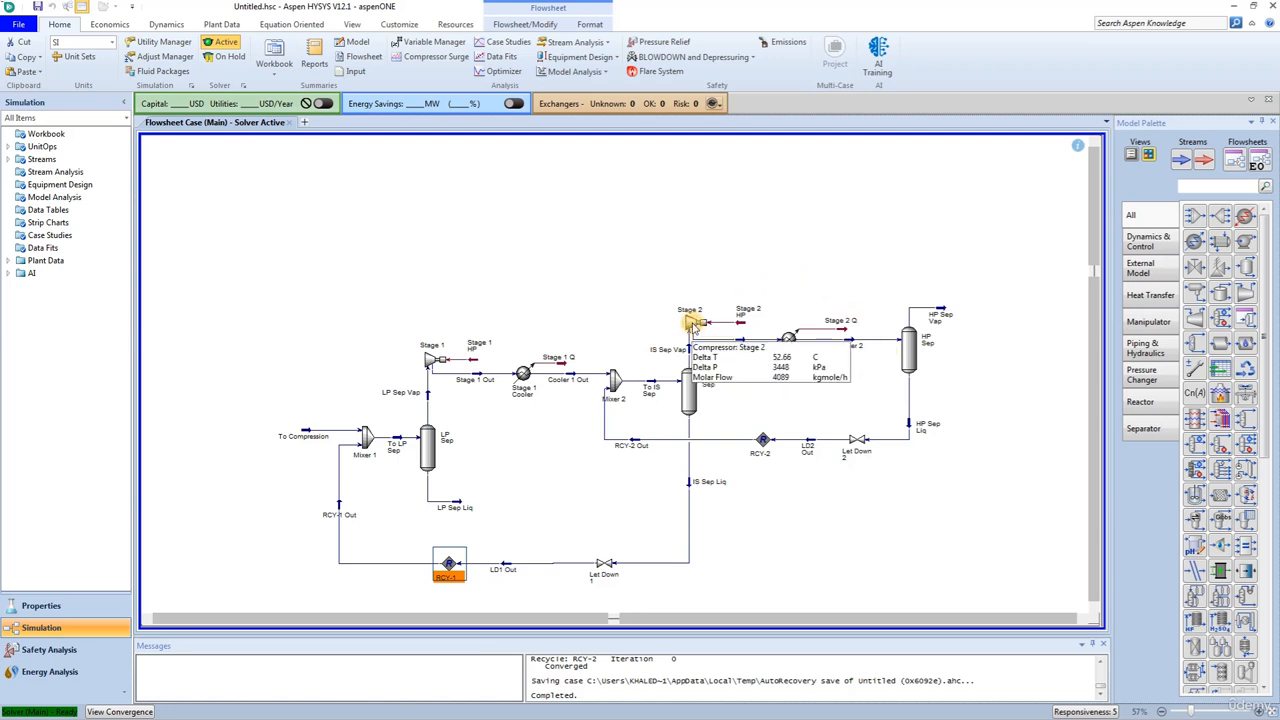
# Step: Clear the adiabatic efficiency specification in the Stage 2 compressor's design parameters
pyautogui.doubleClick(695, 326)
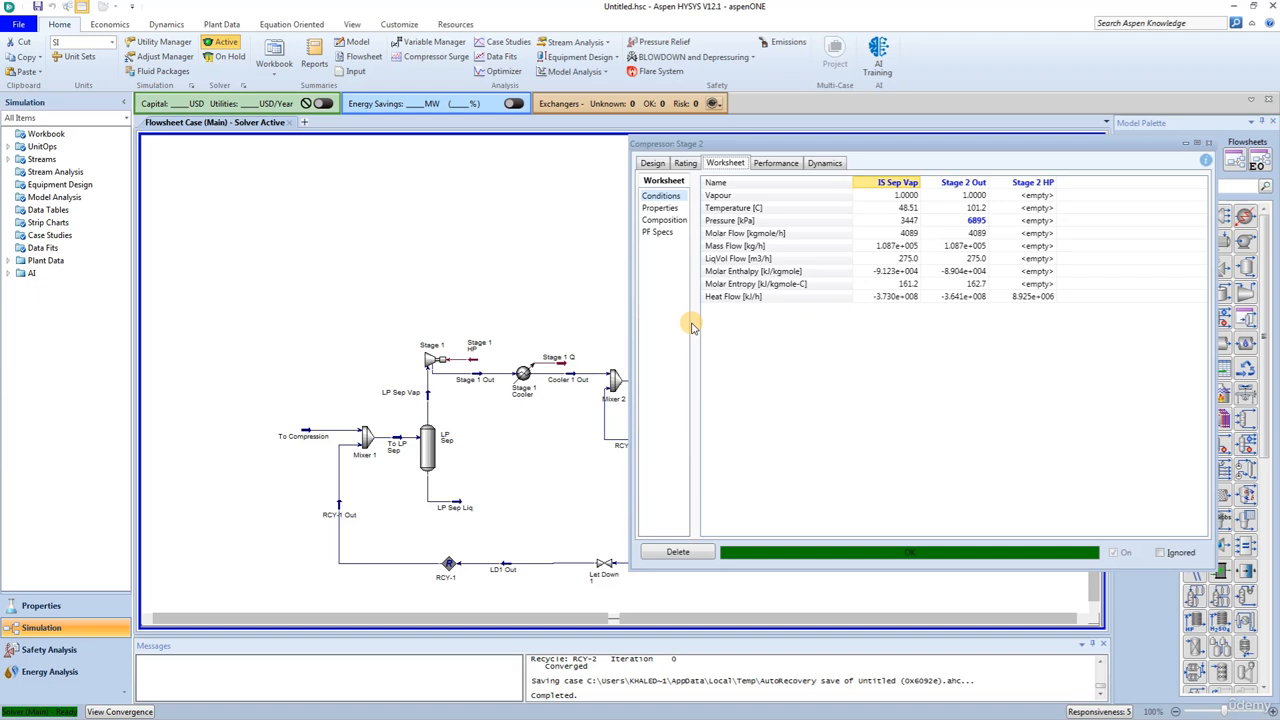
pyautogui.click(653, 164)
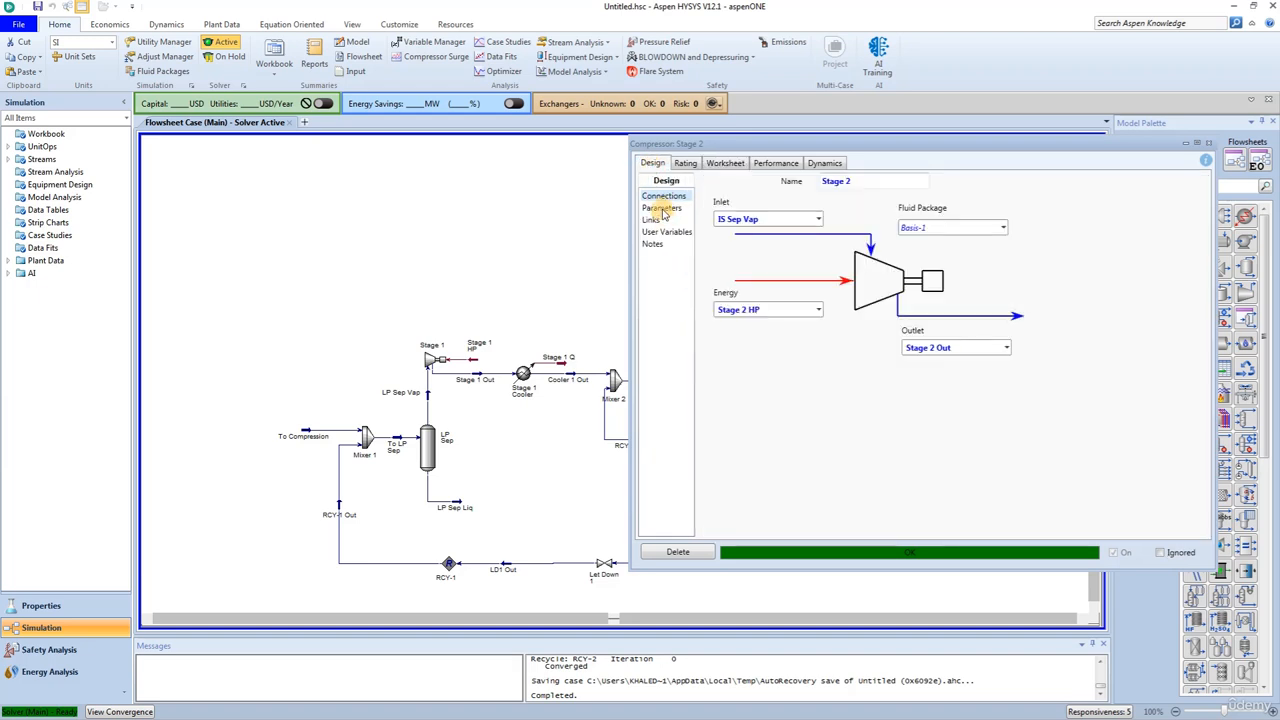
pyautogui.click(661, 208)
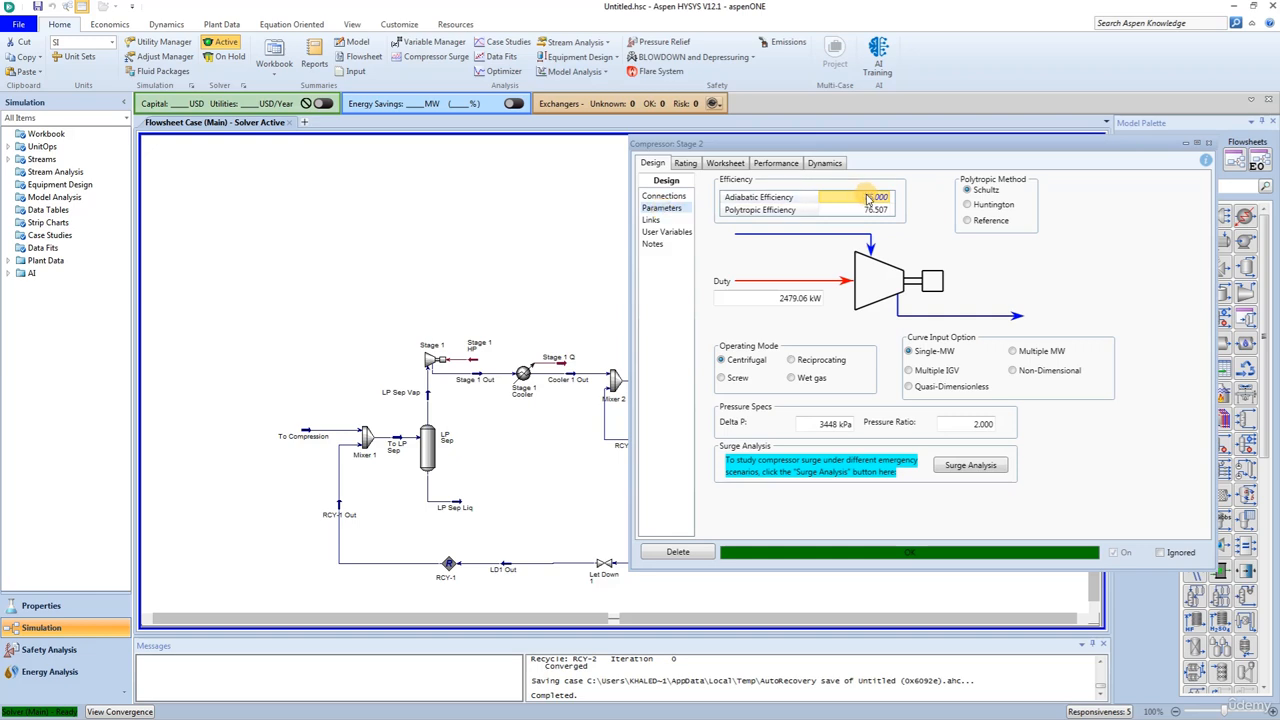
pyautogui.press('Delete')
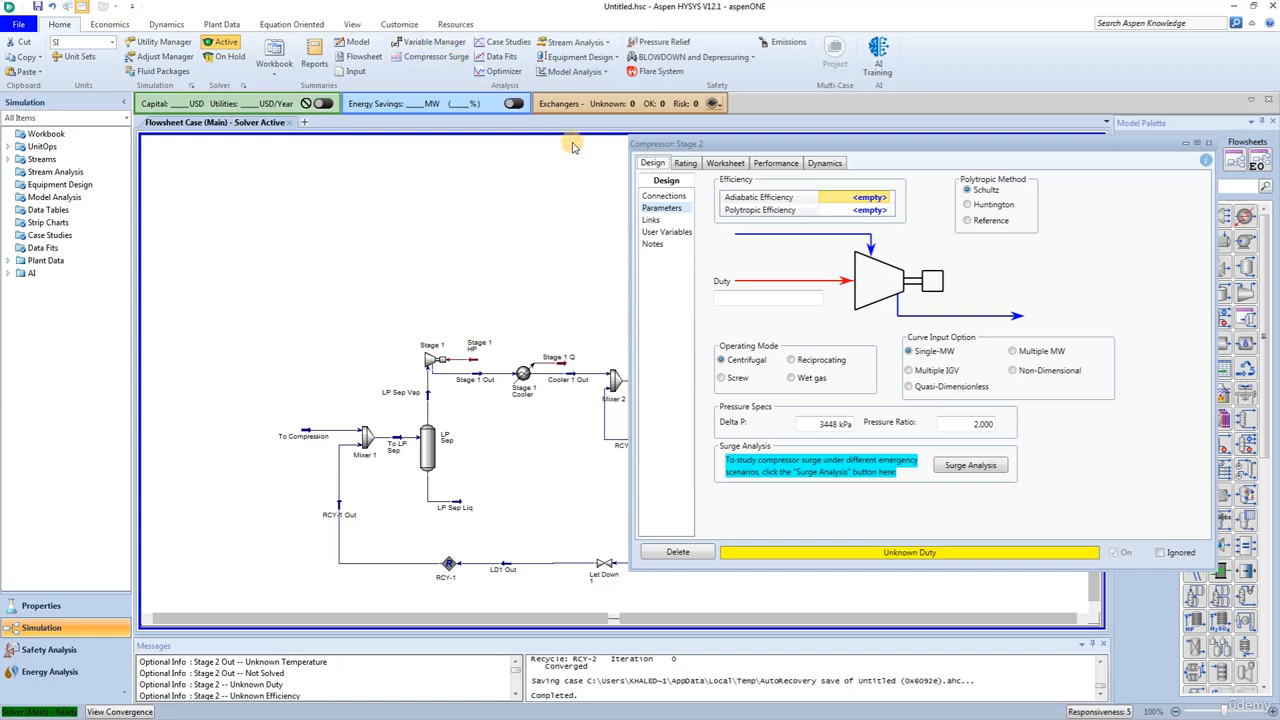
# Step: Add a performance curve to the Stage 2 compressor's rating data and set its speed to 5000 rpm
pyautogui.click(685, 165)
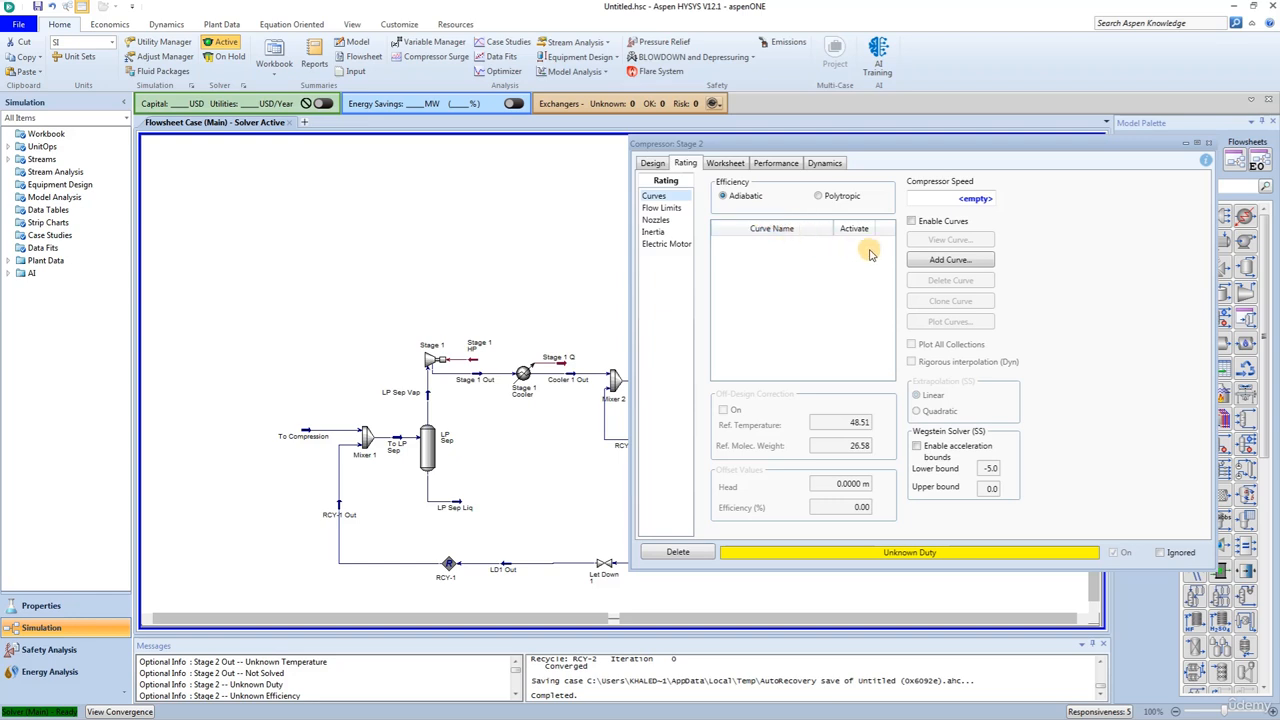
pyautogui.click(952, 260)
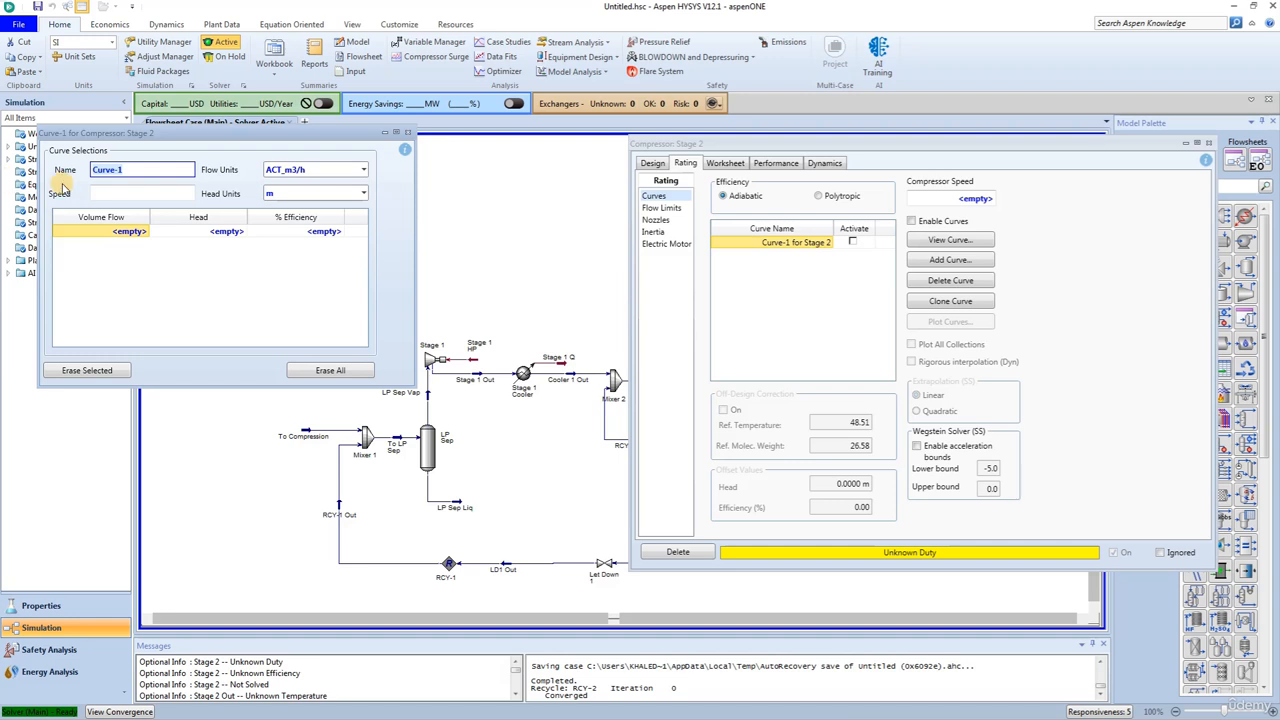
pyautogui.click(124, 197)
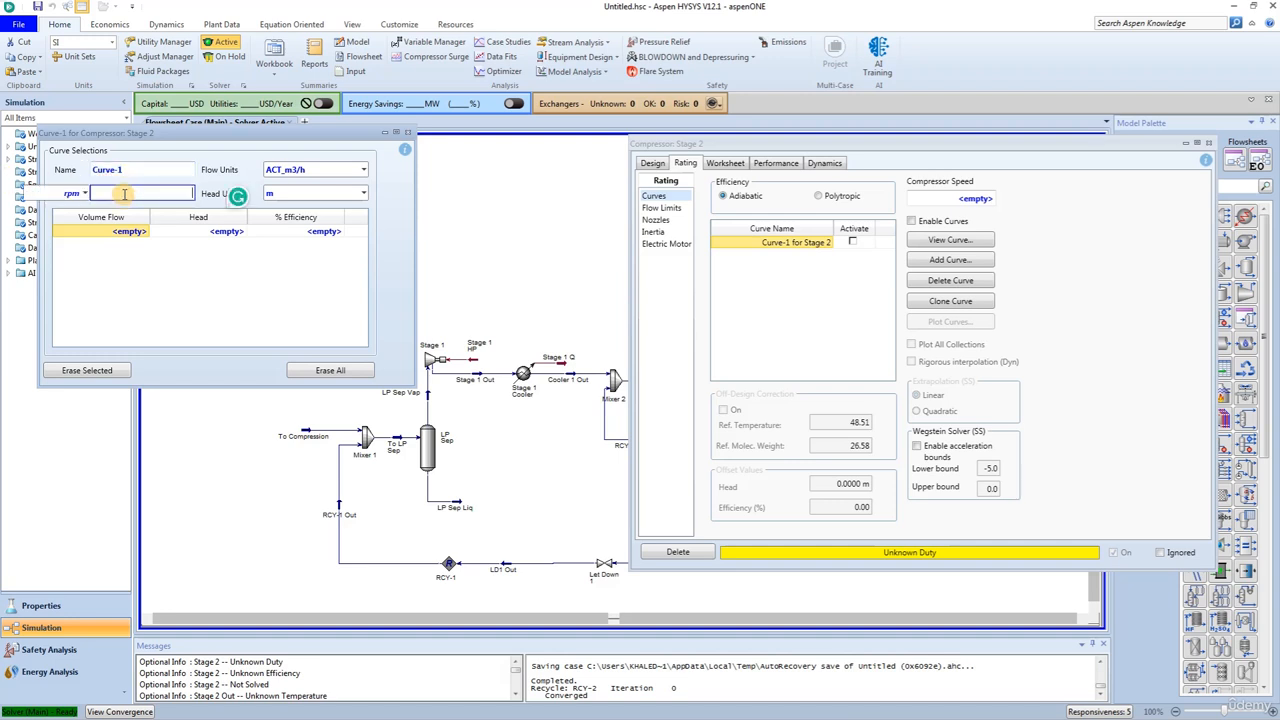
pyautogui.write('5000')
pyautogui.press('Return')
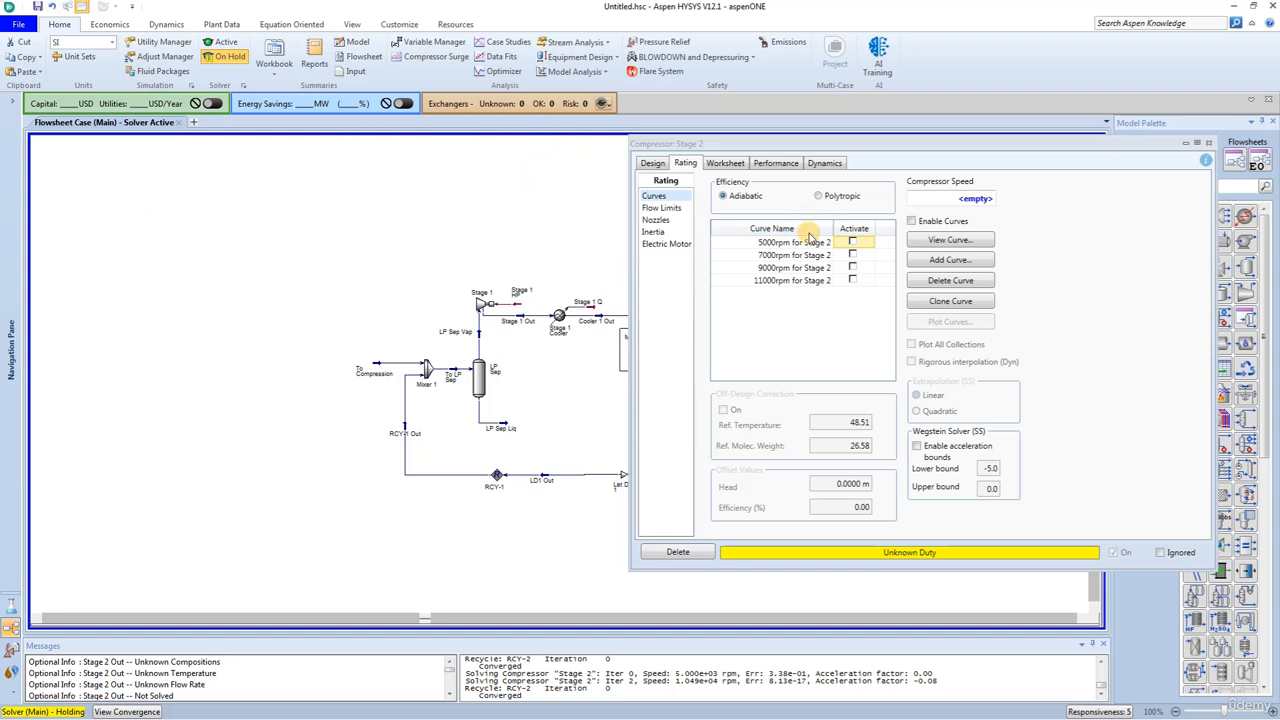
# Step: Activate the 5000, 7000, 9000 and 11000 rpm curves for Stage 2 and enable the use of compressor curves
pyautogui.click(852, 242)
pyautogui.click(852, 255)
pyautogui.click(852, 267)
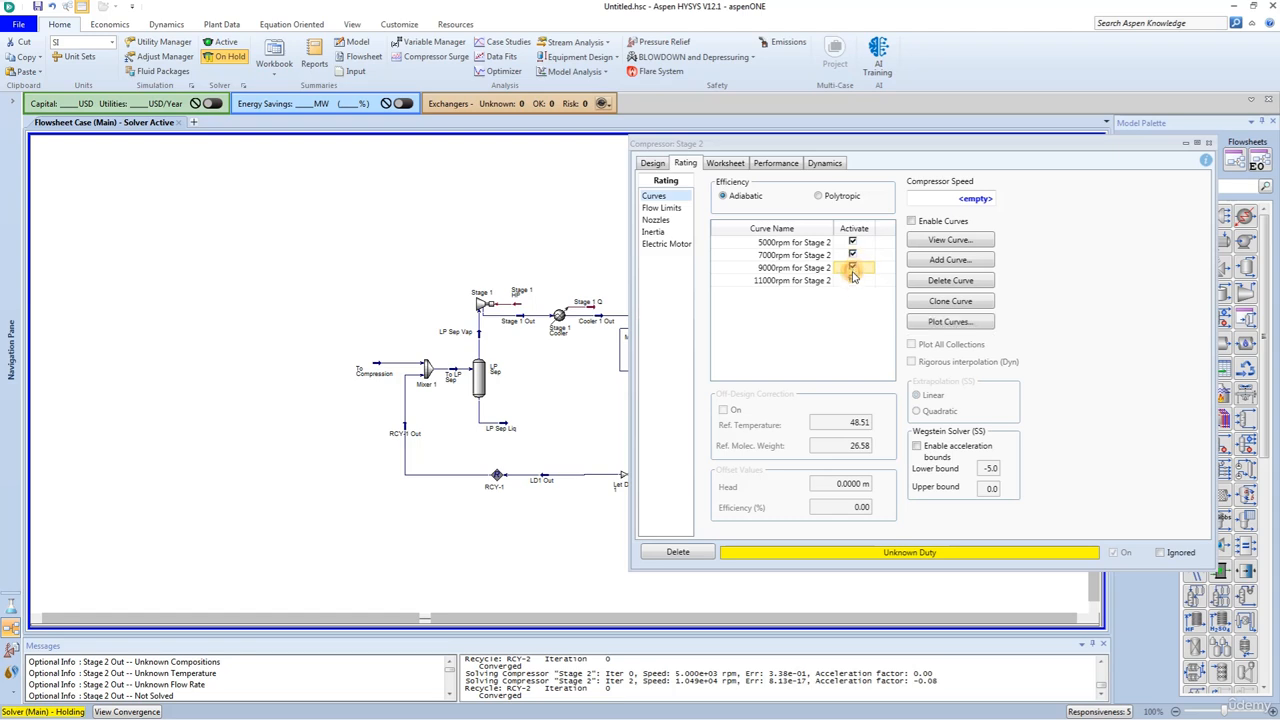
pyautogui.click(852, 280)
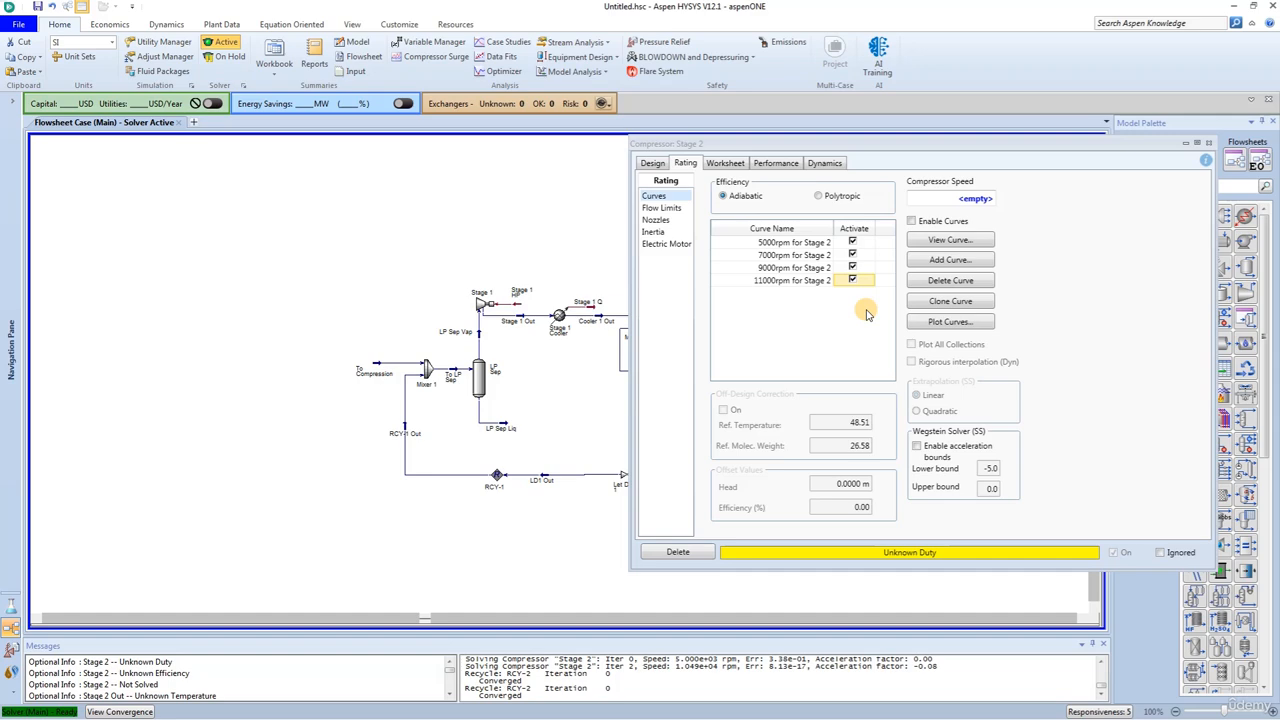
pyautogui.click(911, 221)
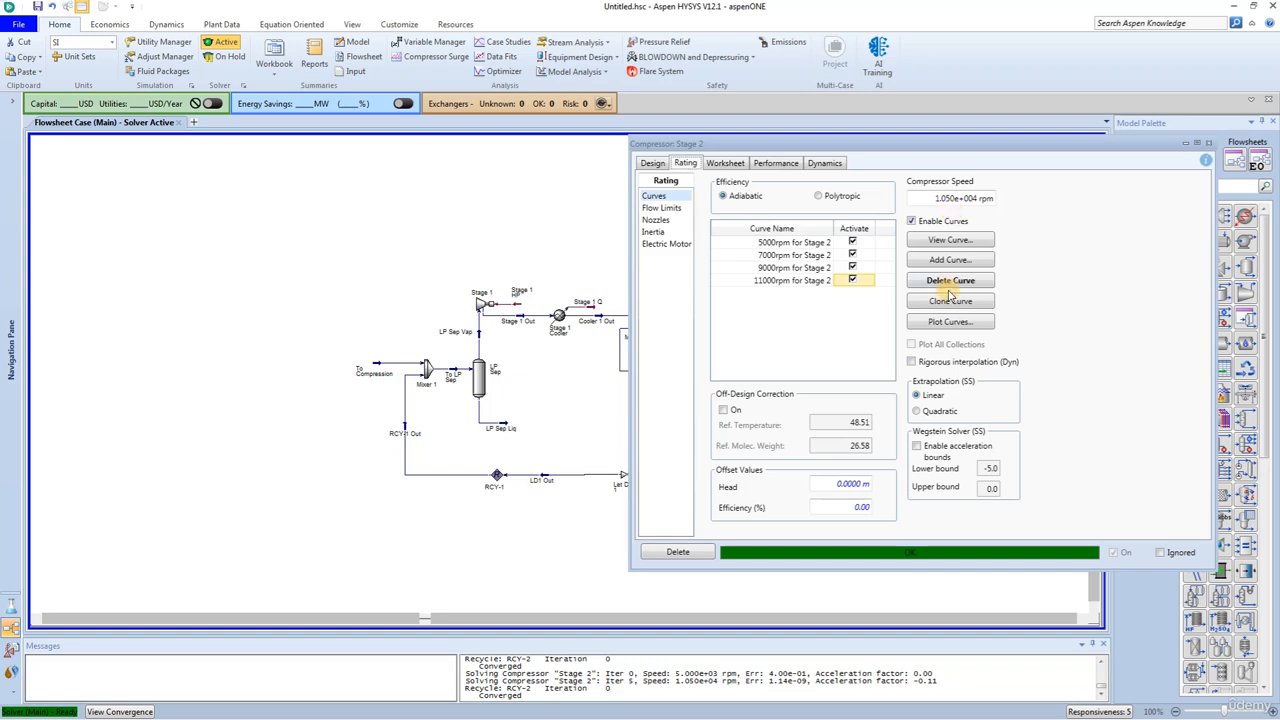
# Step: Plot the Stage 2 head curves with the operating point, and review the compressor's performance results
pyautogui.click(948, 321)
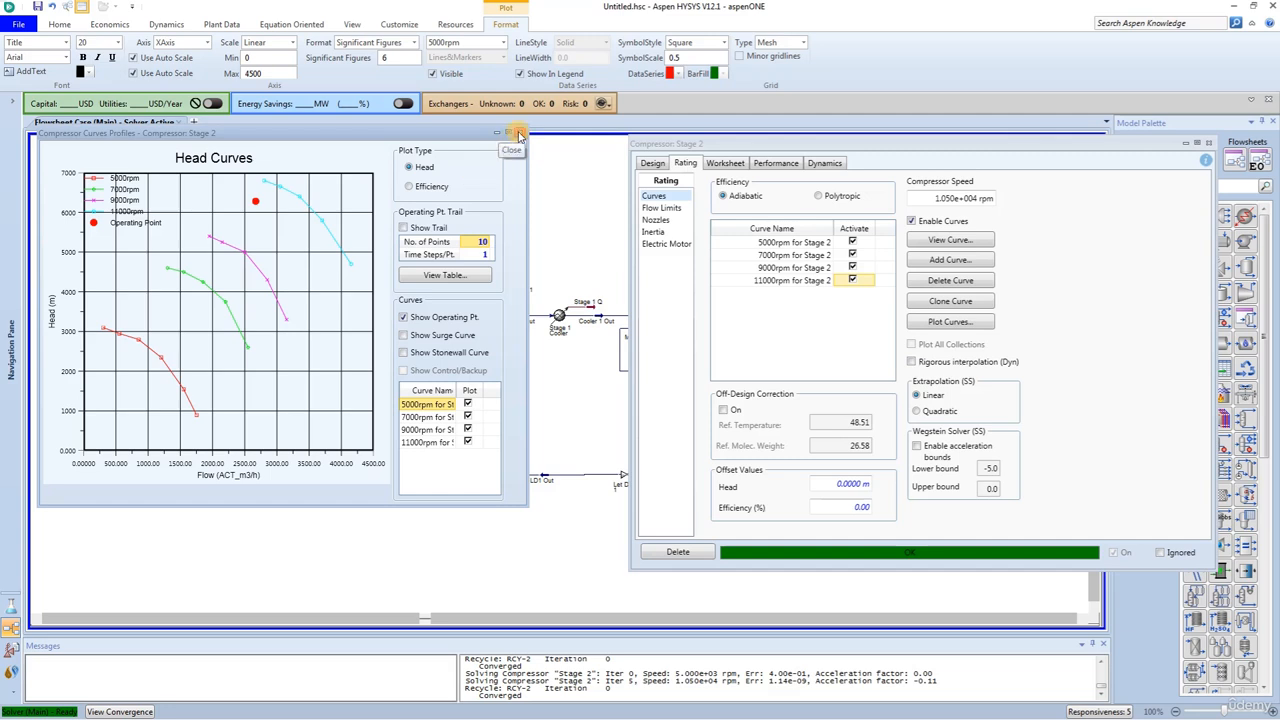
pyautogui.click(519, 135)
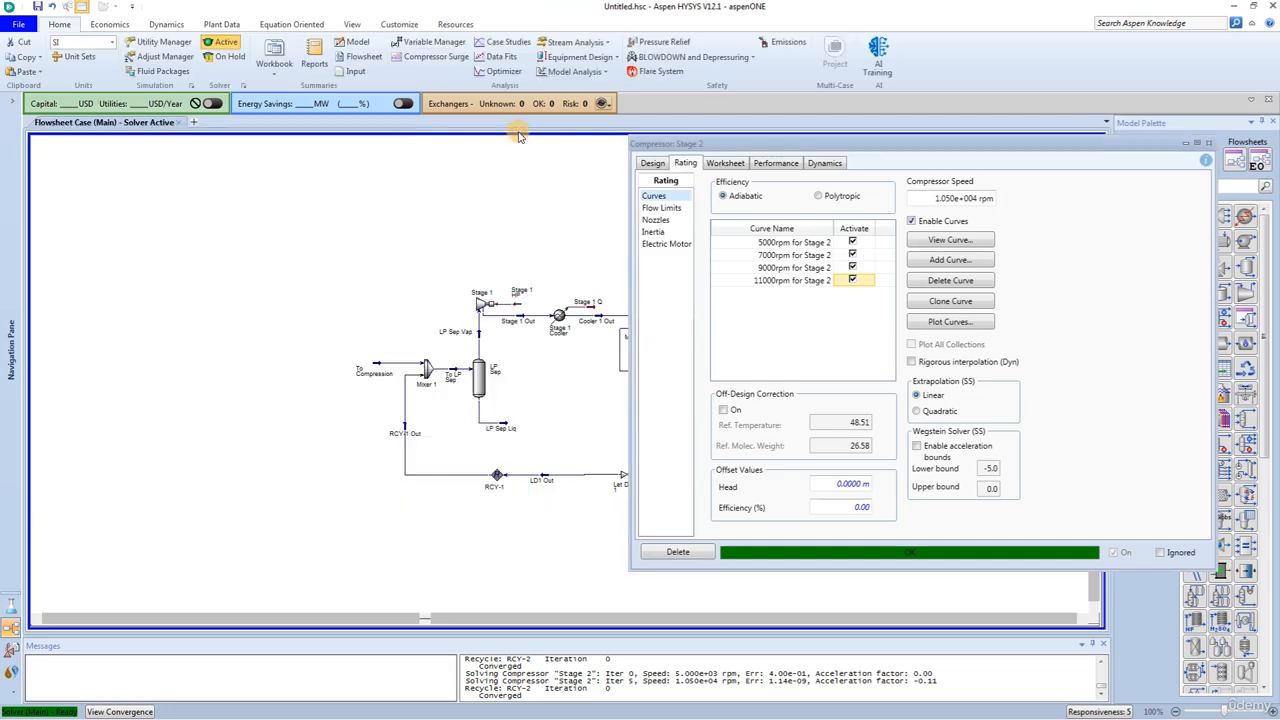
pyautogui.click(776, 163)
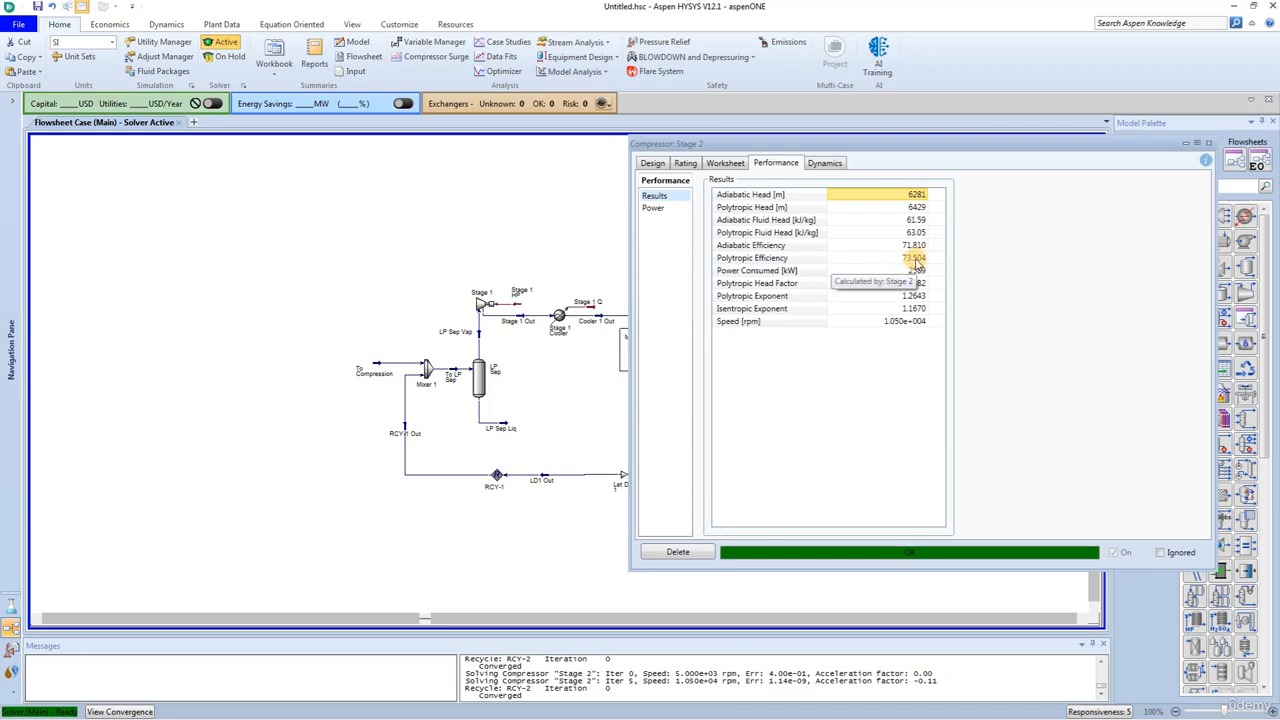
pyautogui.click(1207, 144)
pyautogui.click(788, 426)
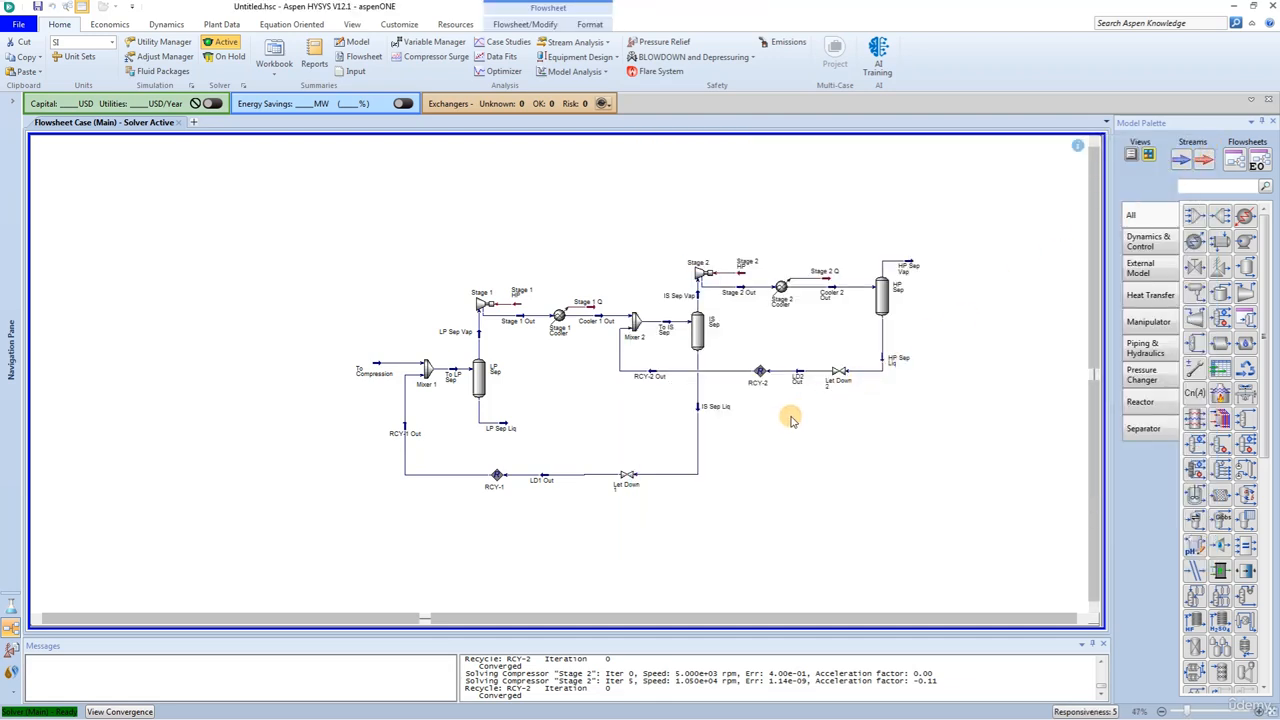